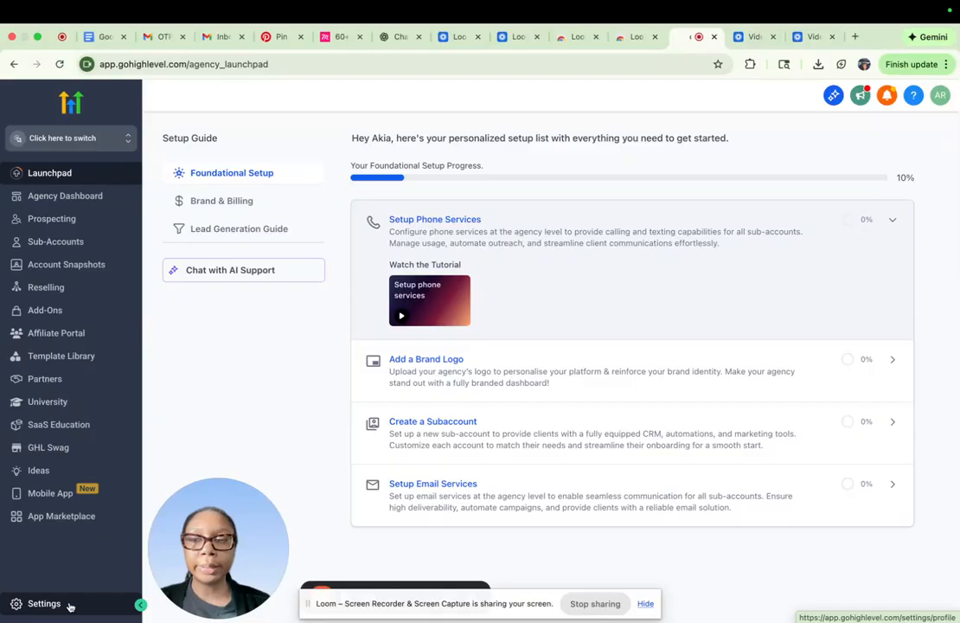
- Open the agency's Team settings and start a new user with first name TEST and last name TESTING
{"action": "left_click", "coordinate": [70, 604]}
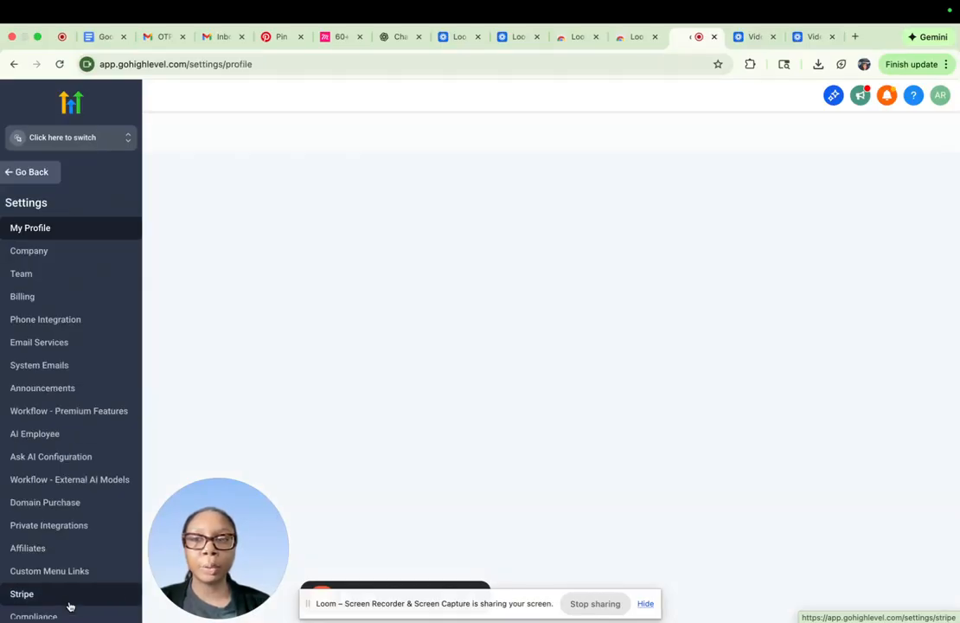
{"action": "left_click", "coordinate": [50, 274]}
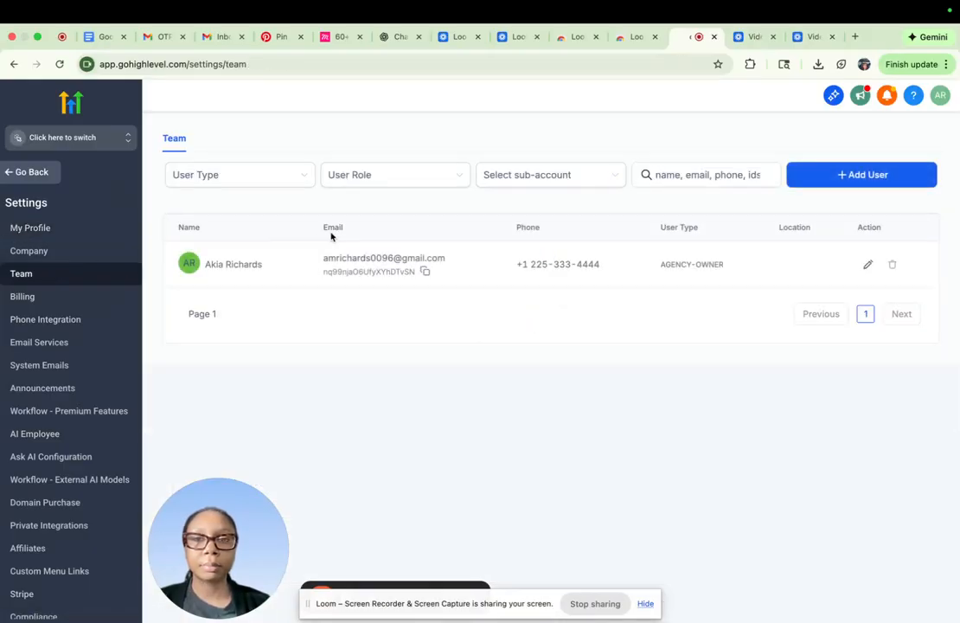
{"action": "left_click", "coordinate": [879, 176]}
{"action": "left_click", "coordinate": [493, 391]}
{"action": "key", "text": "Caps_Lock"}
{"action": "type", "text": "TE"}
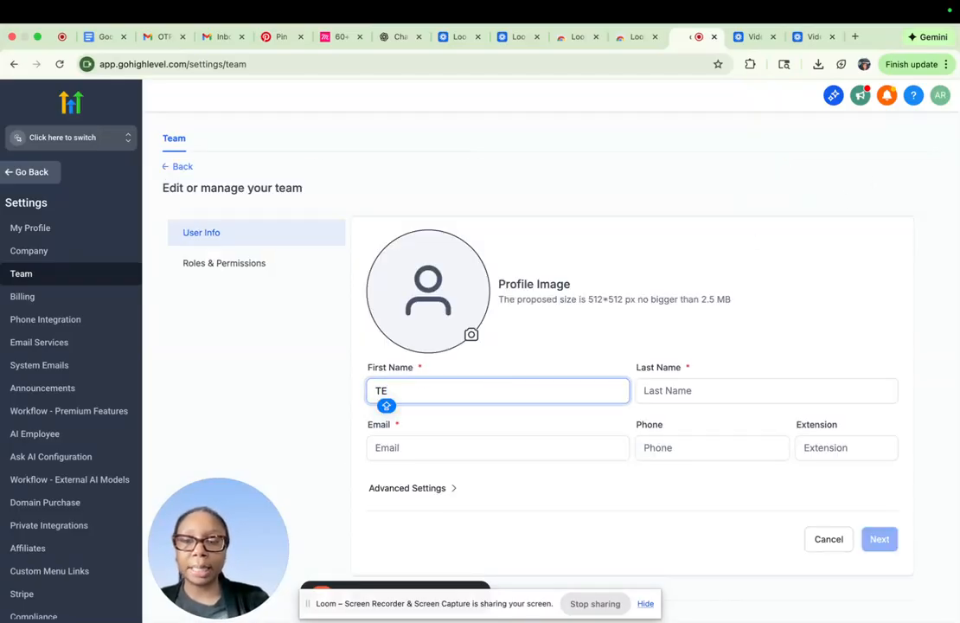
{"action": "type", "text": "ST"}
{"action": "key", "text": "Tab"}
{"action": "type", "text": "TESTING"}
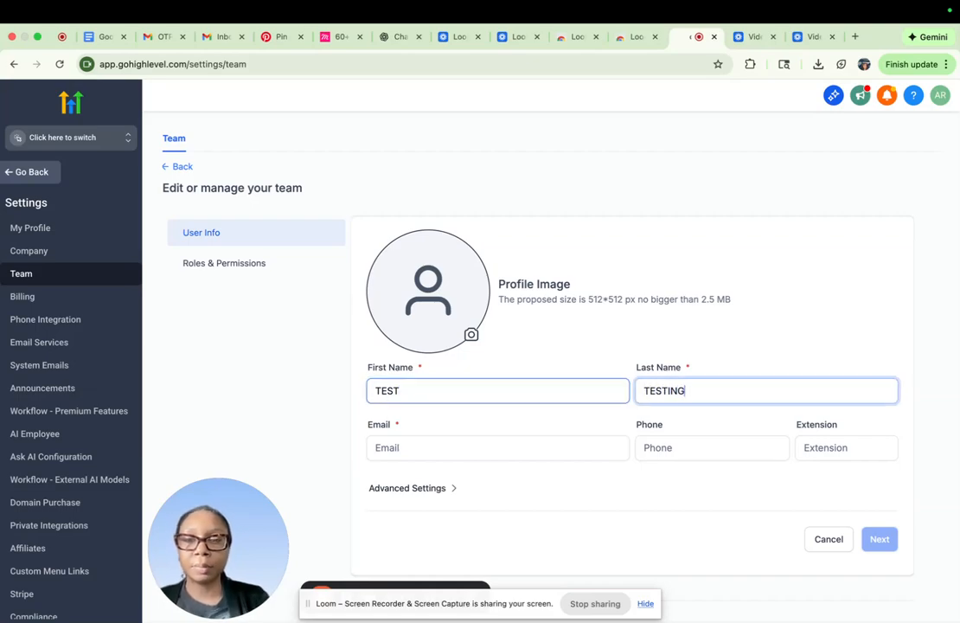
- Enter the new agency user's email and phone number, and continue to the roles and permissions
{"action": "left_click", "coordinate": [450, 450]}
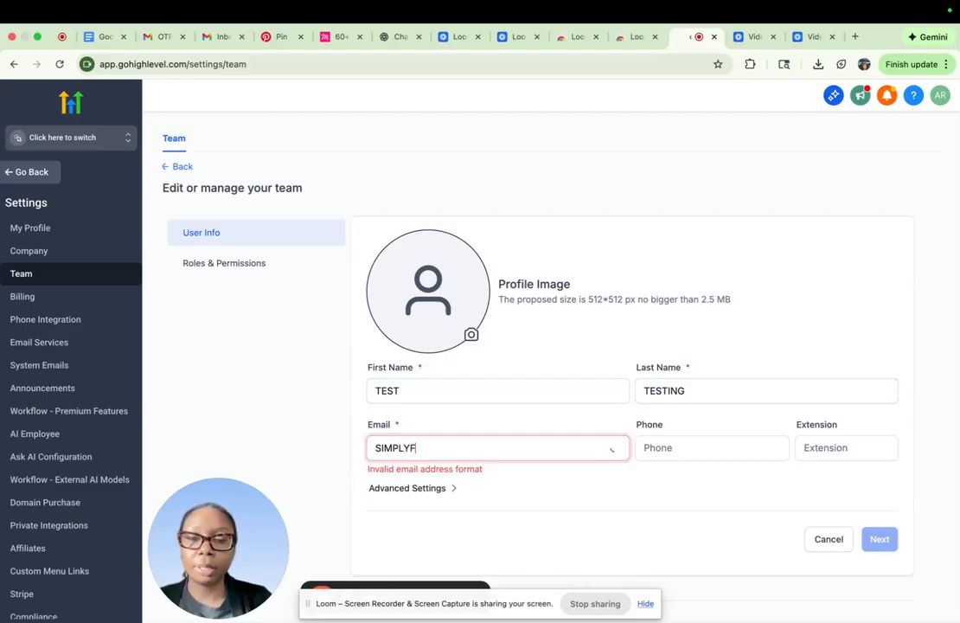
{"action": "left_click", "coordinate": [679, 450]}
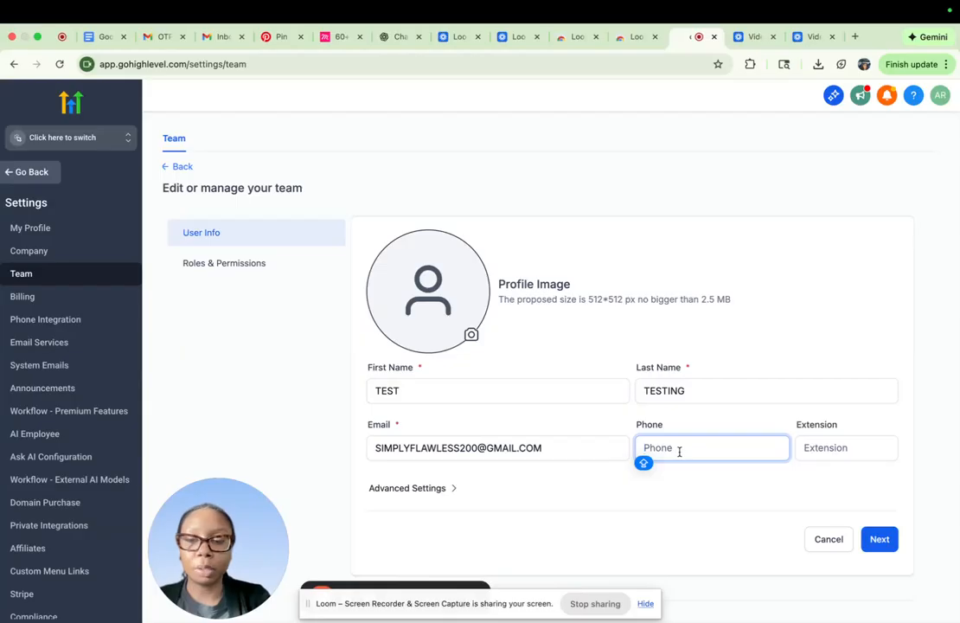
{"action": "key", "text": "super+v"}
{"action": "left_click", "coordinate": [879, 539]}
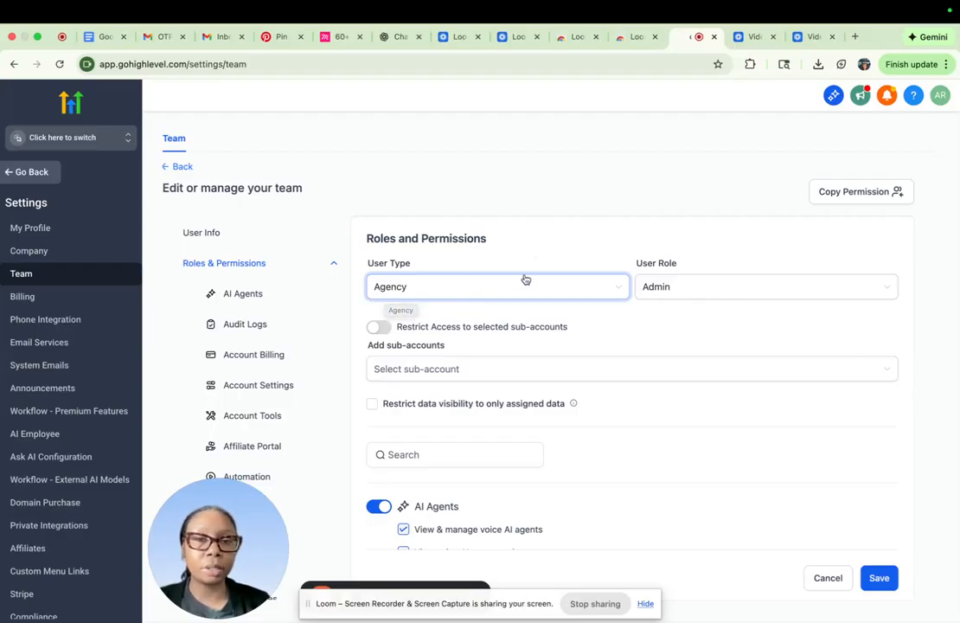
- Keep the Agency user type with the Admin role, review the default permissions, and save the new agency user
{"action": "left_click", "coordinate": [684, 299]}
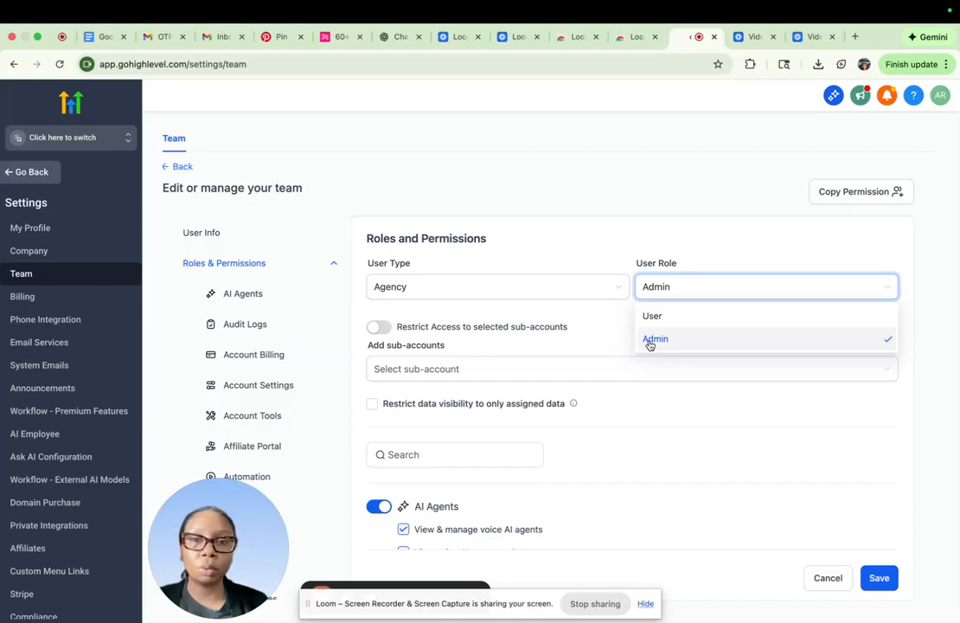
{"action": "left_click", "coordinate": [946, 284]}
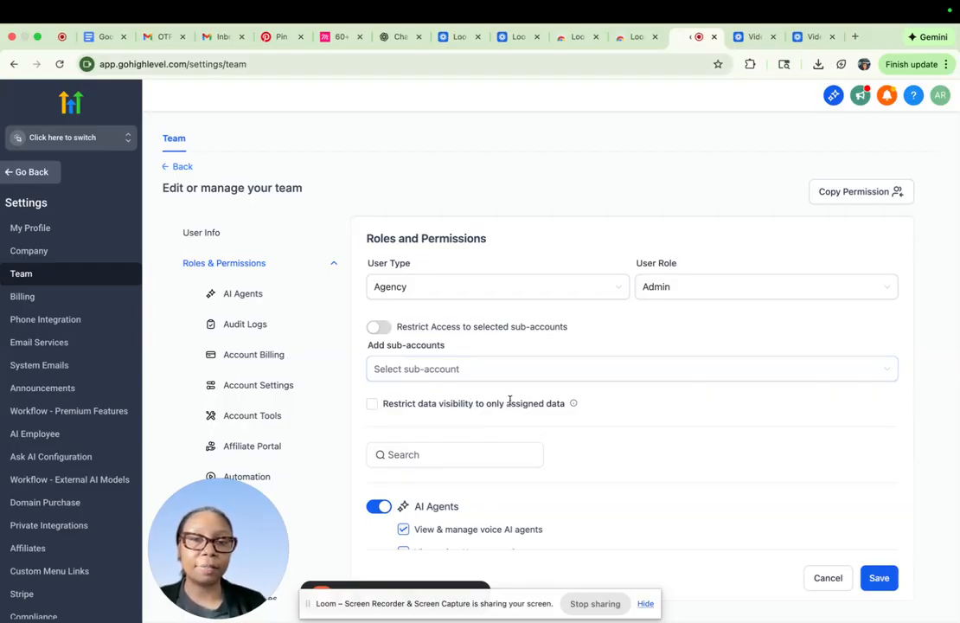
{"action": "mouse_move", "coordinate": [573, 404]}
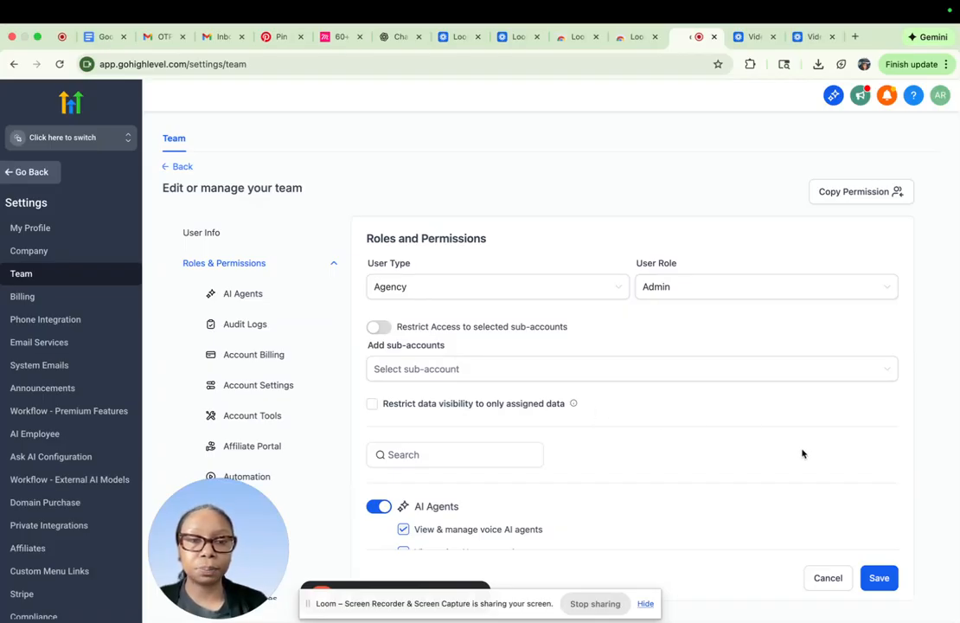
{"action": "scroll", "coordinate": [802, 454], "scroll_direction": "down", "scroll_amount": 5}
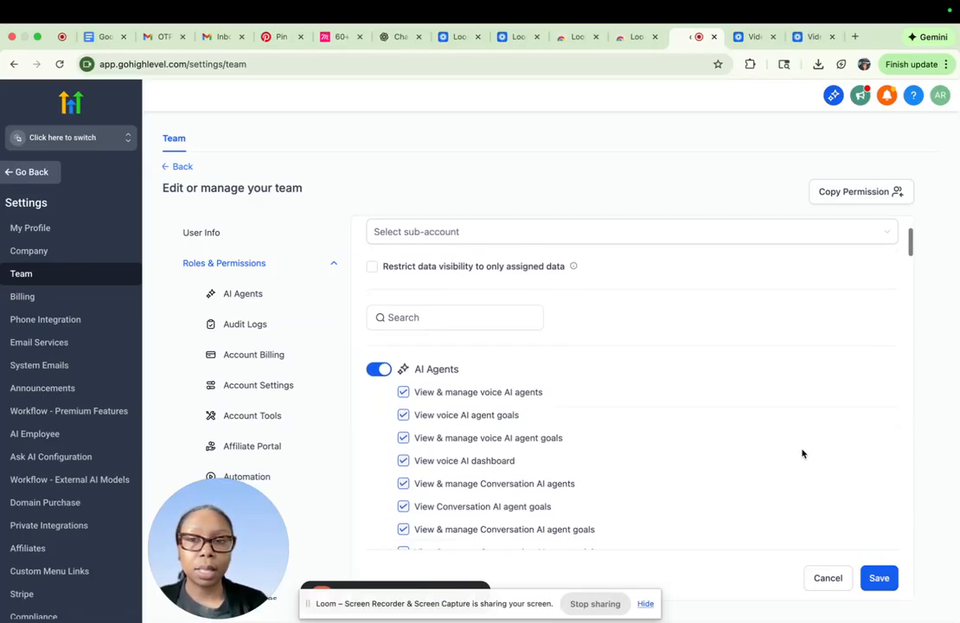
{"action": "scroll", "coordinate": [802, 453], "scroll_direction": "down", "scroll_amount": 2}
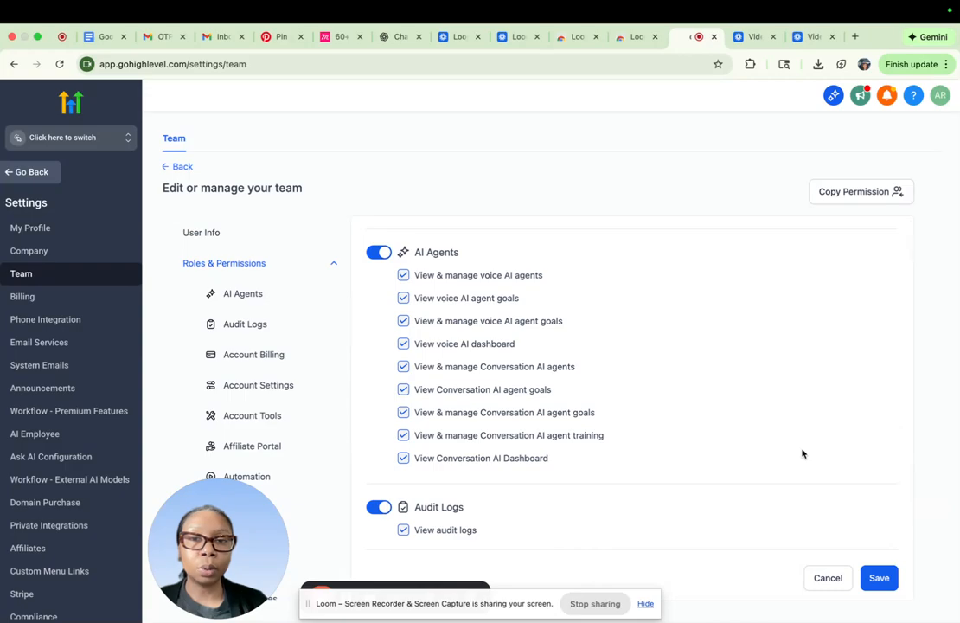
{"action": "scroll", "coordinate": [802, 454], "scroll_direction": "down", "scroll_amount": 5}
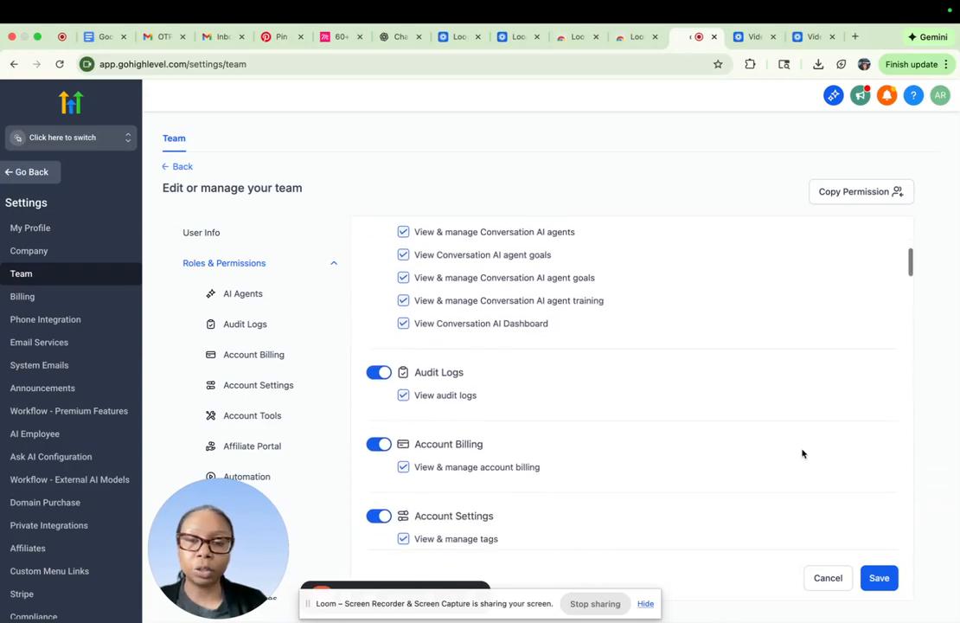
{"action": "scroll", "coordinate": [802, 453], "scroll_direction": "down", "scroll_amount": 4}
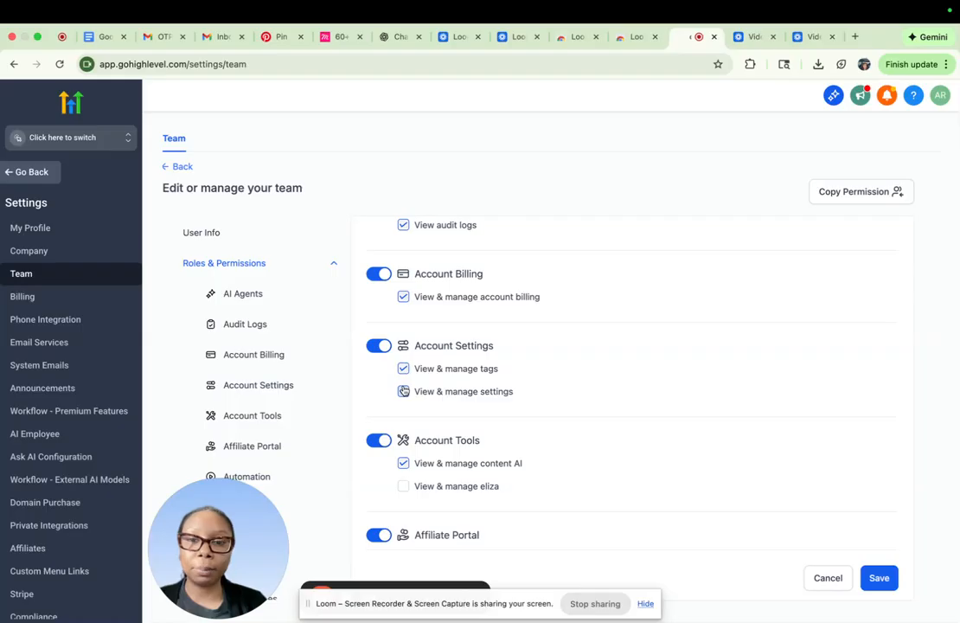
{"action": "left_click", "coordinate": [880, 580]}
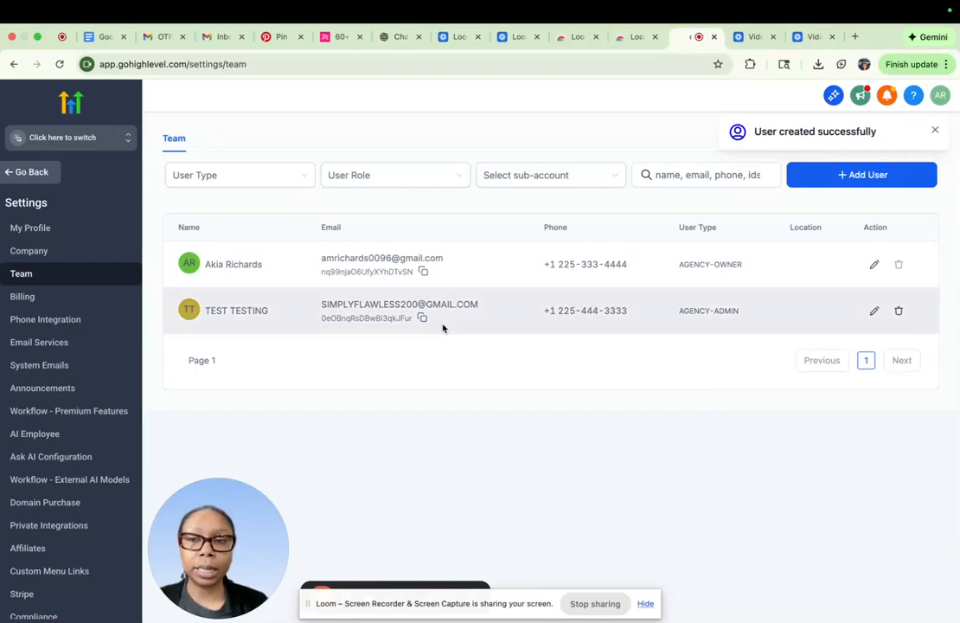
- Switch to the chroniclesofkia sub-account and open its My Staff settings
{"action": "left_click", "coordinate": [99, 128]}
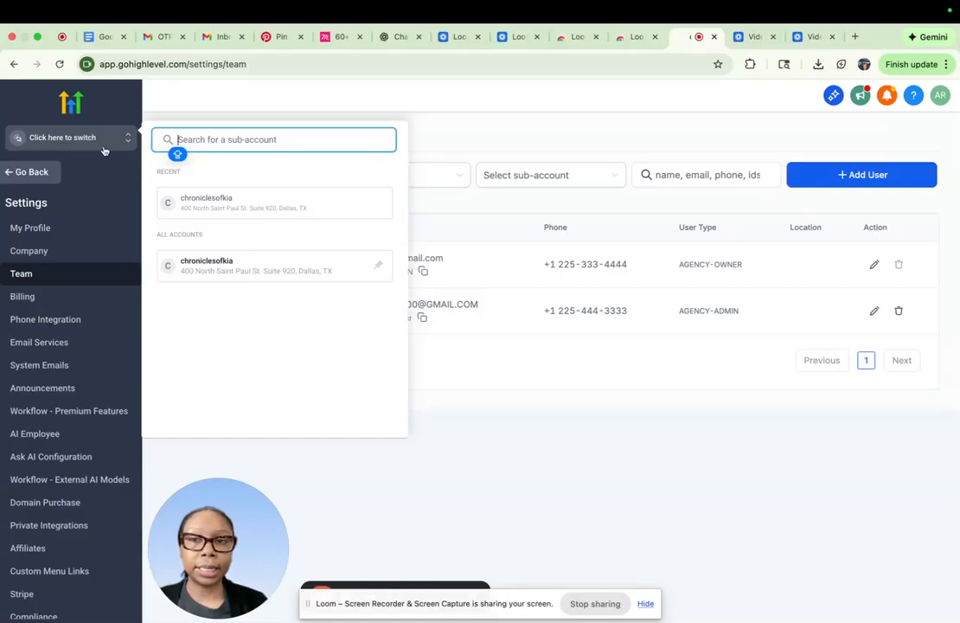
{"action": "left_click", "coordinate": [220, 208]}
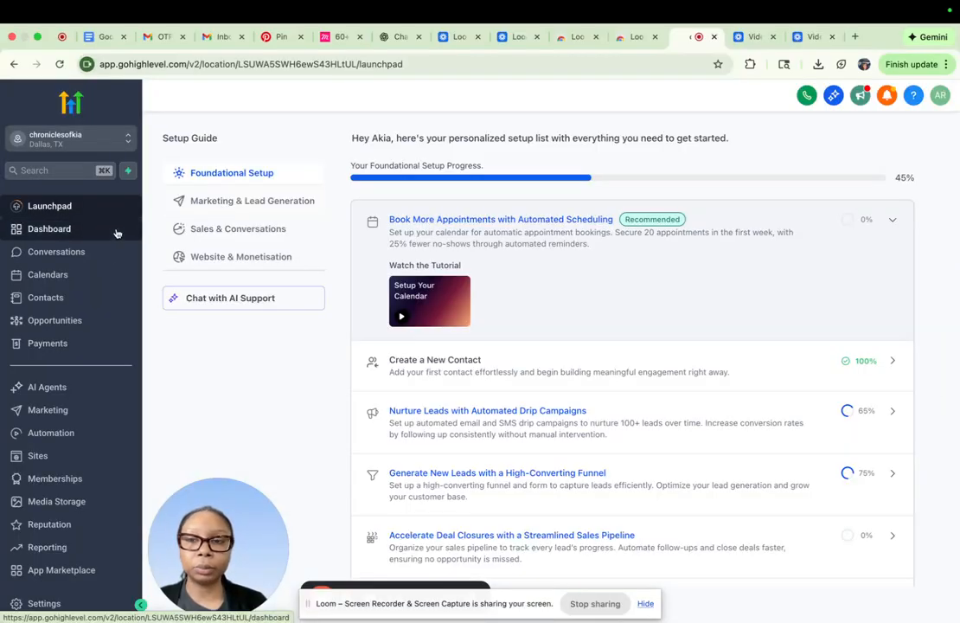
{"action": "left_click", "coordinate": [45, 603]}
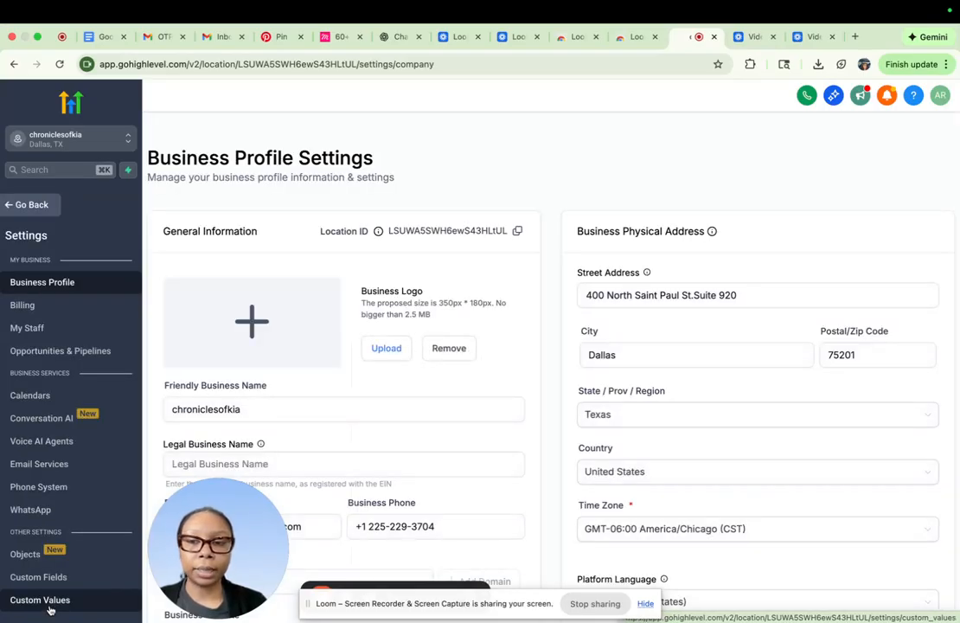
{"action": "left_click", "coordinate": [42, 328]}
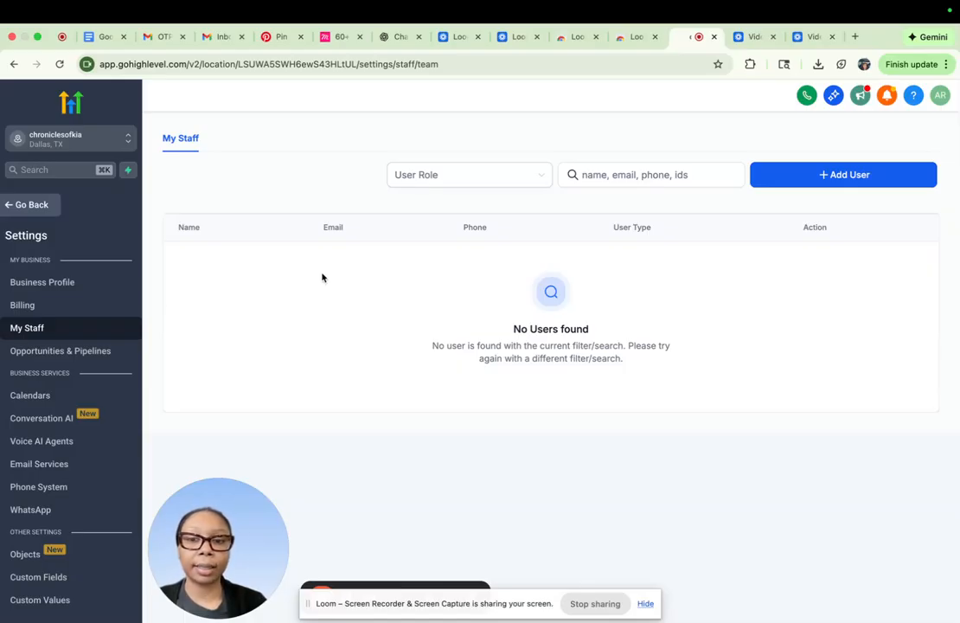
- Start a new staff user in the sub-account with first name TEST and last name TEST
{"action": "left_click", "coordinate": [815, 176]}
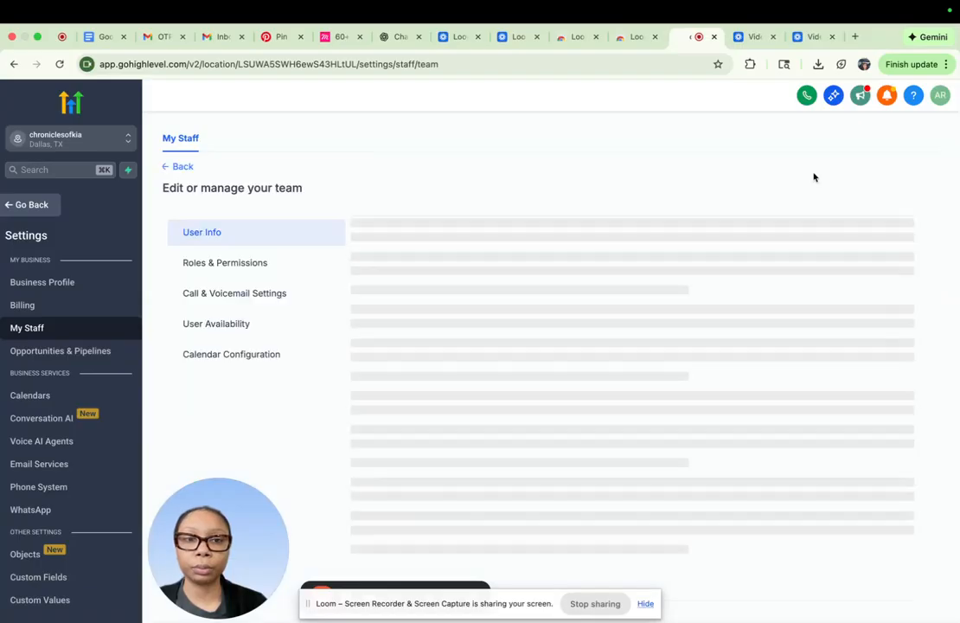
{"action": "left_click", "coordinate": [381, 391]}
{"action": "type", "text": "TEST"}
{"action": "key", "text": "Tab"}
{"action": "type", "text": "TEST"}
{"action": "key", "text": "Tab"}
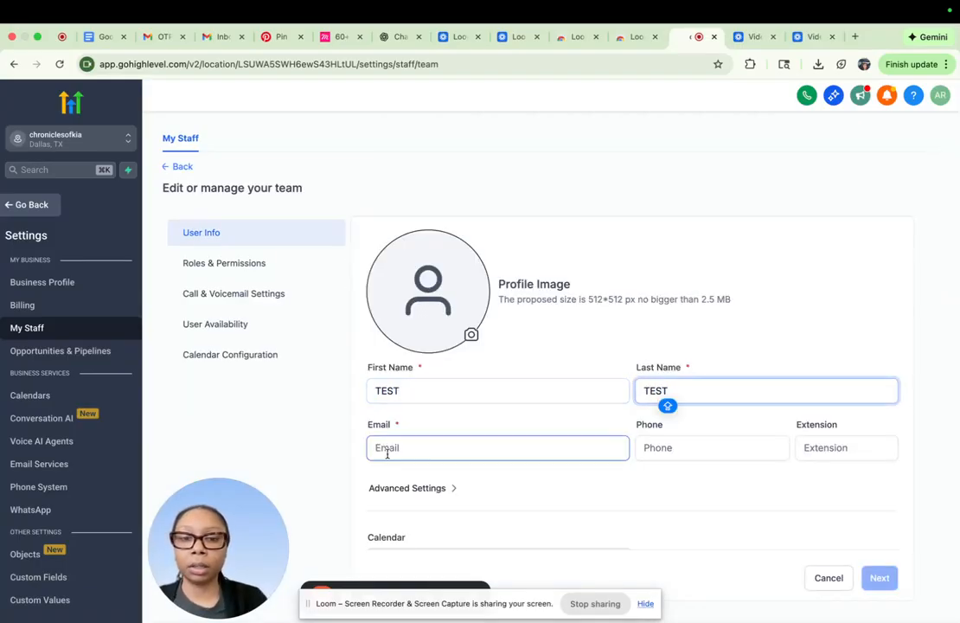
- Fill in the new staff user's email and phone number, and continue to the roles and permissions
{"action": "type", "text": "TEST"}
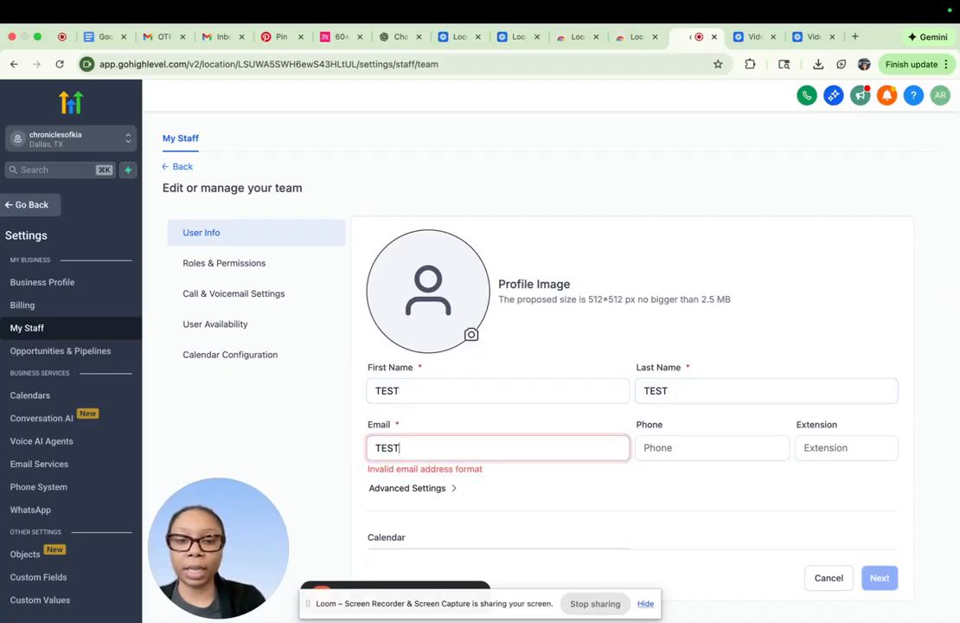
{"action": "type", "text": "@TESTING.COM"}
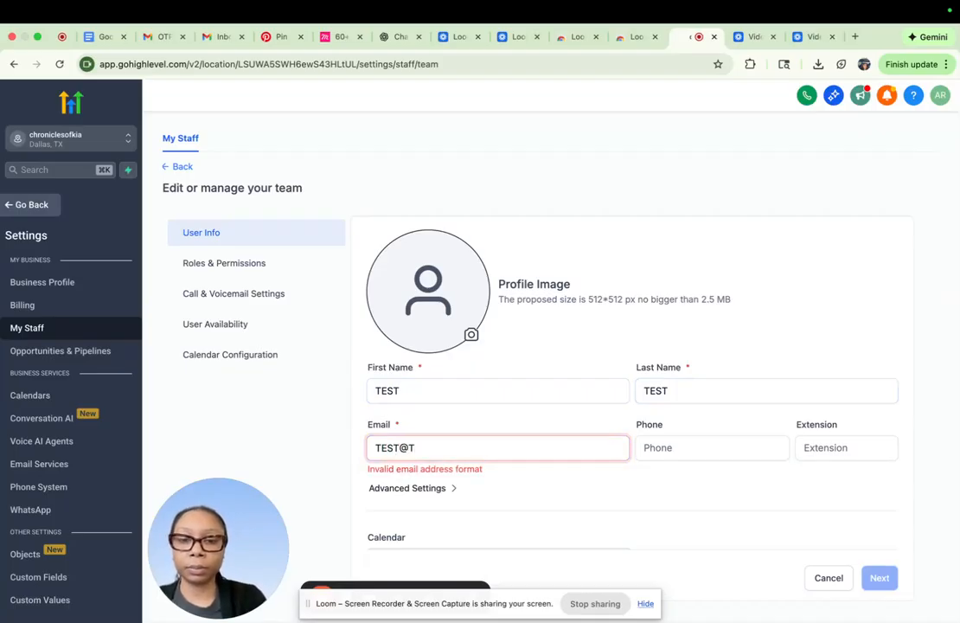
{"action": "key", "text": "Tab"}
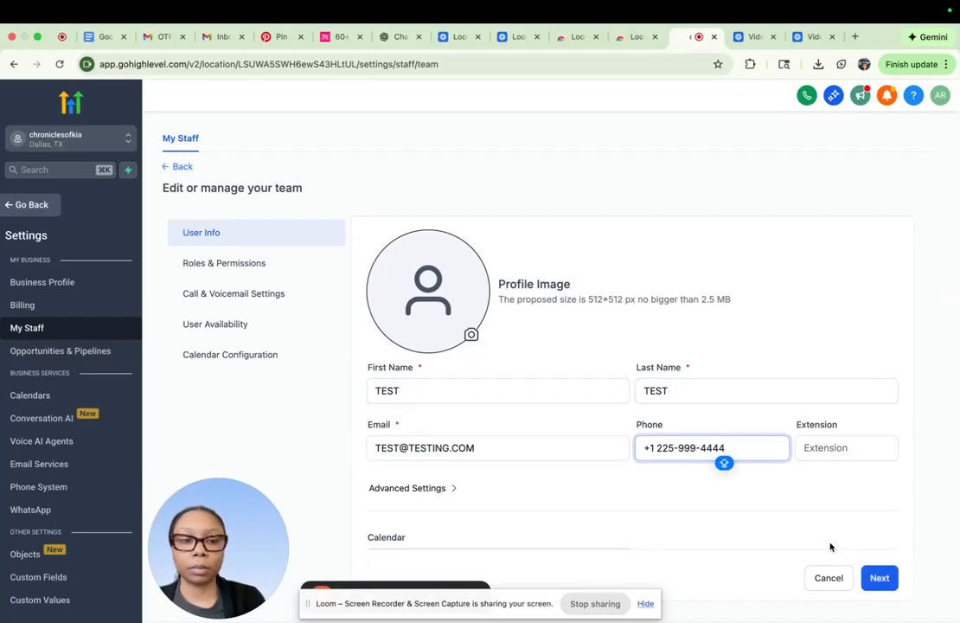
{"action": "left_click", "coordinate": [879, 578]}
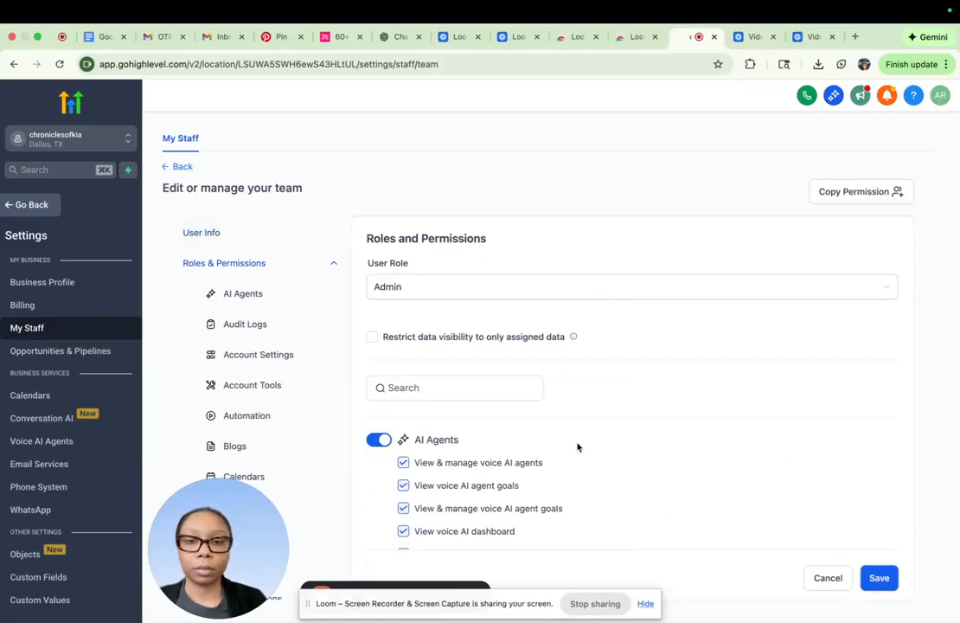
- Return to the staff user's information and examine the calendar and email signature options
{"action": "left_click", "coordinate": [242, 232]}
{"action": "scroll", "coordinate": [622, 336], "scroll_direction": "down", "scroll_amount": 5}
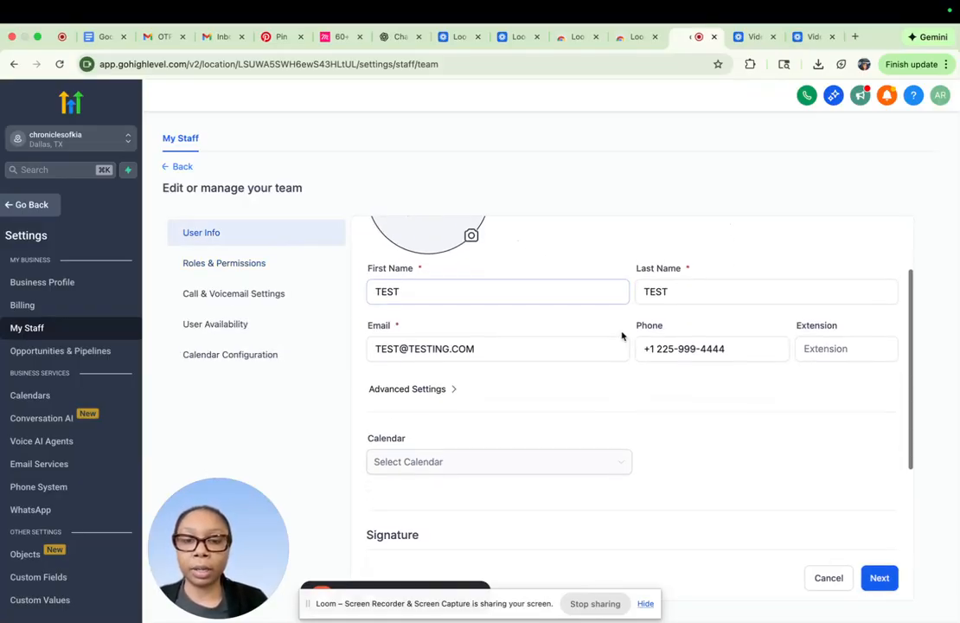
{"action": "scroll", "coordinate": [622, 336], "scroll_direction": "down", "scroll_amount": 2}
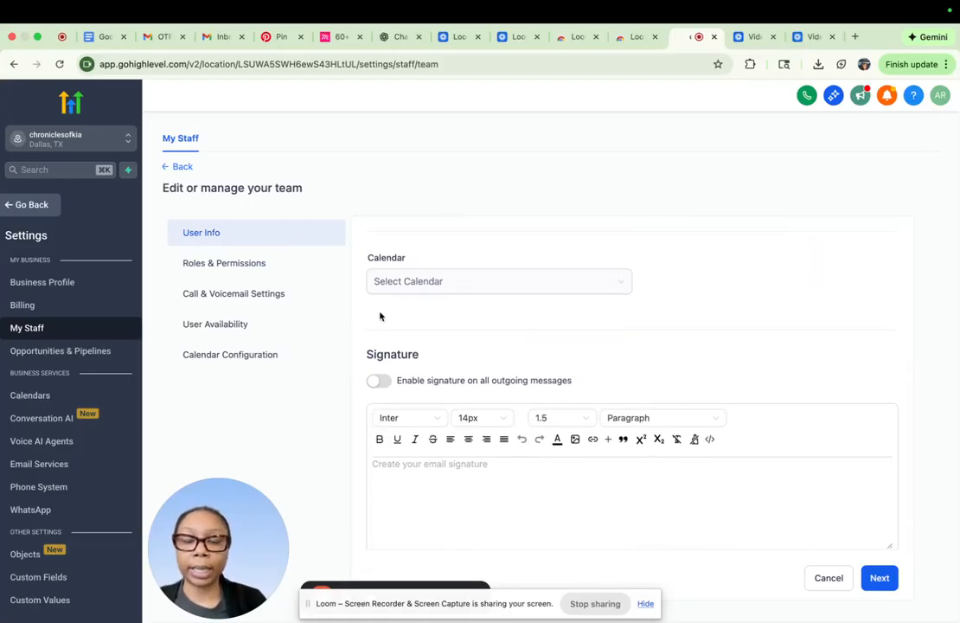
{"action": "scroll", "coordinate": [535, 283], "scroll_direction": "up", "scroll_amount": 3}
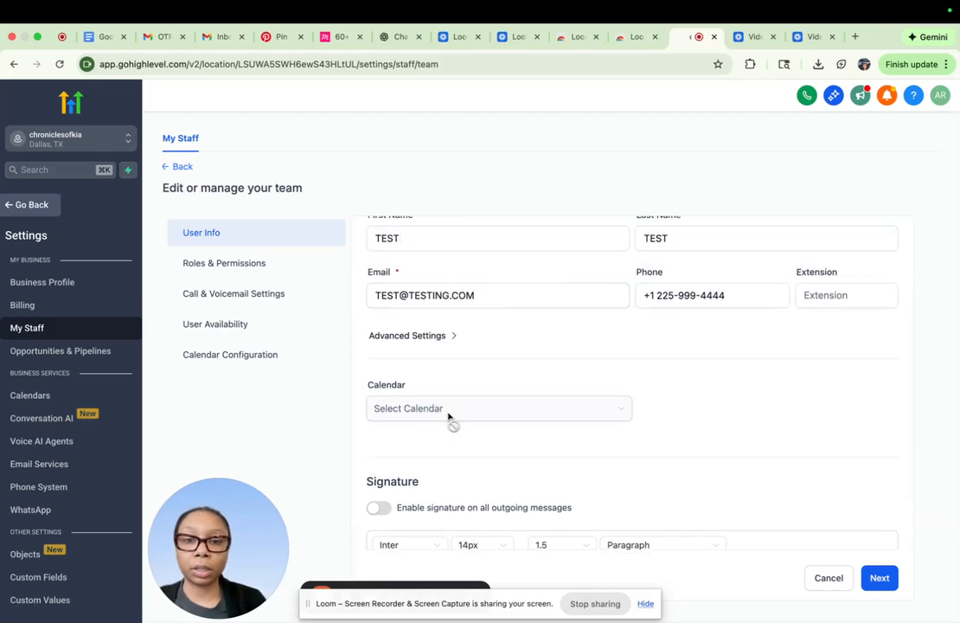
{"action": "scroll", "coordinate": [449, 417], "scroll_direction": "down", "scroll_amount": 2}
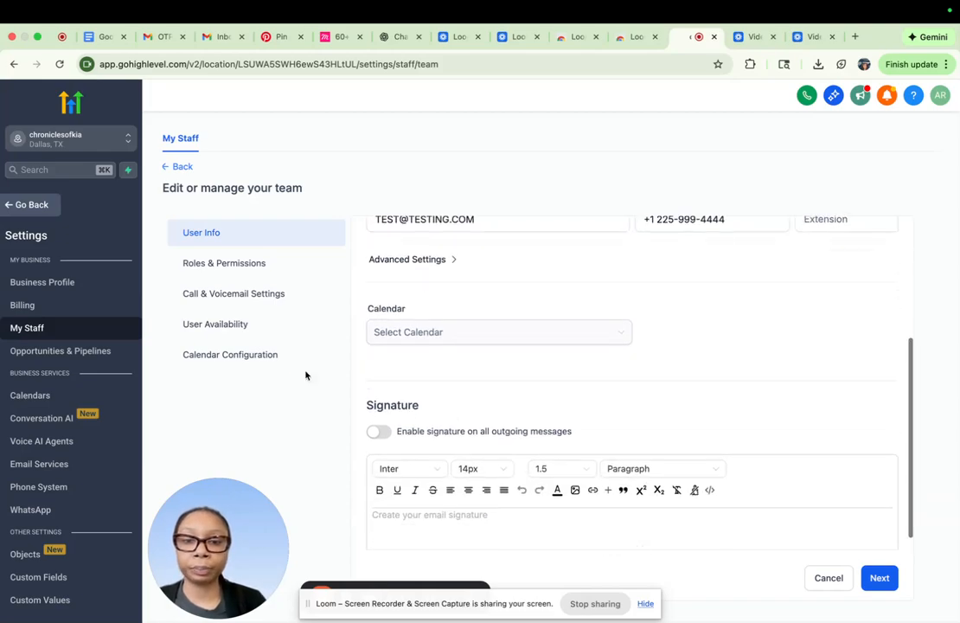
- Review the new staff user's roles and permissions, keep the Admin role, and save the user
{"action": "left_click", "coordinate": [234, 265]}
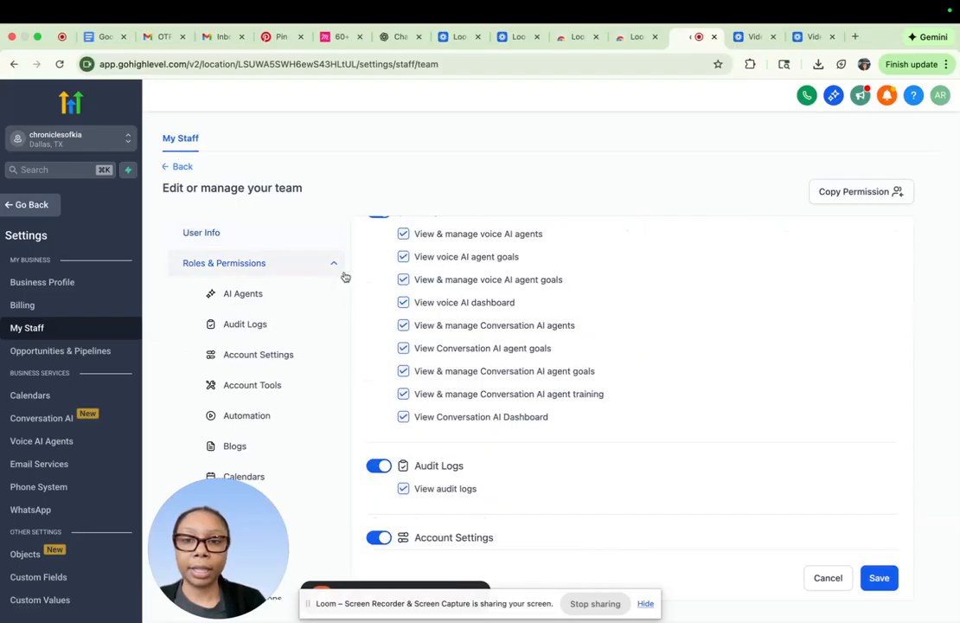
{"action": "scroll", "coordinate": [631, 355], "scroll_direction": "up", "scroll_amount": 4}
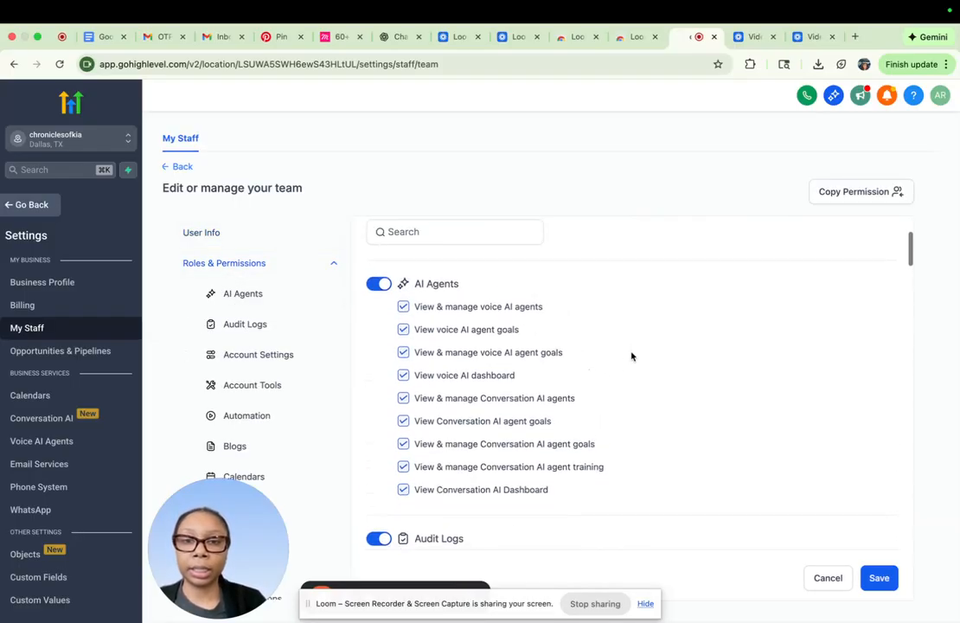
{"action": "scroll", "coordinate": [631, 355], "scroll_direction": "up", "scroll_amount": 2}
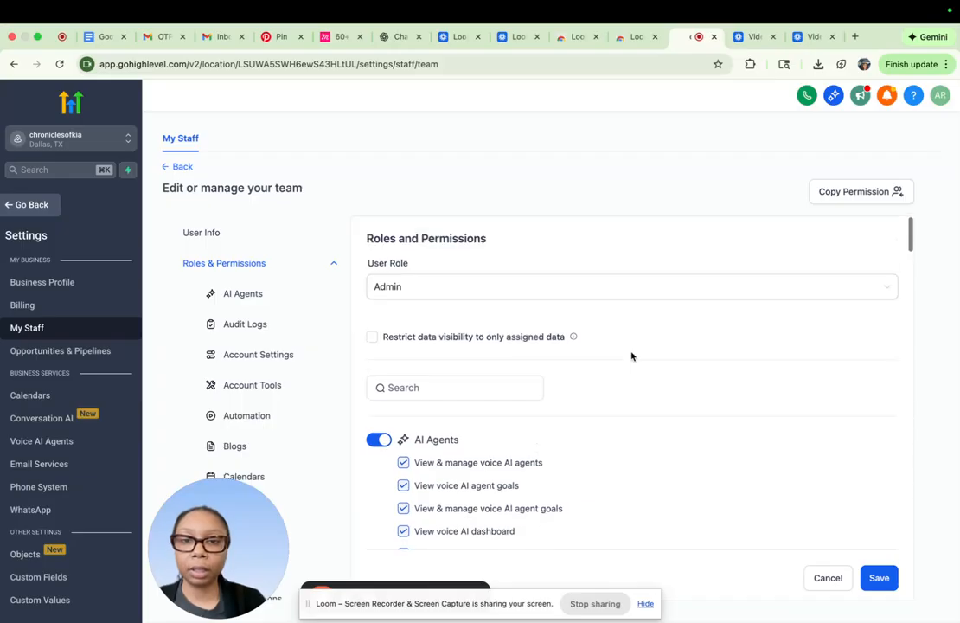
{"action": "left_click", "coordinate": [496, 286]}
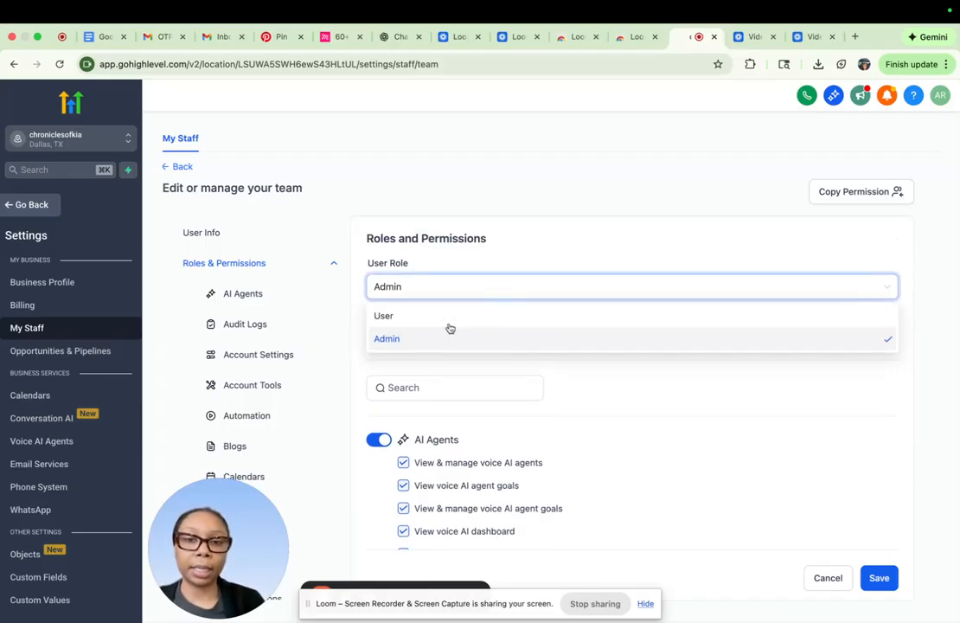
{"action": "left_click", "coordinate": [637, 424]}
{"action": "scroll", "coordinate": [637, 424], "scroll_direction": "down", "scroll_amount": 1}
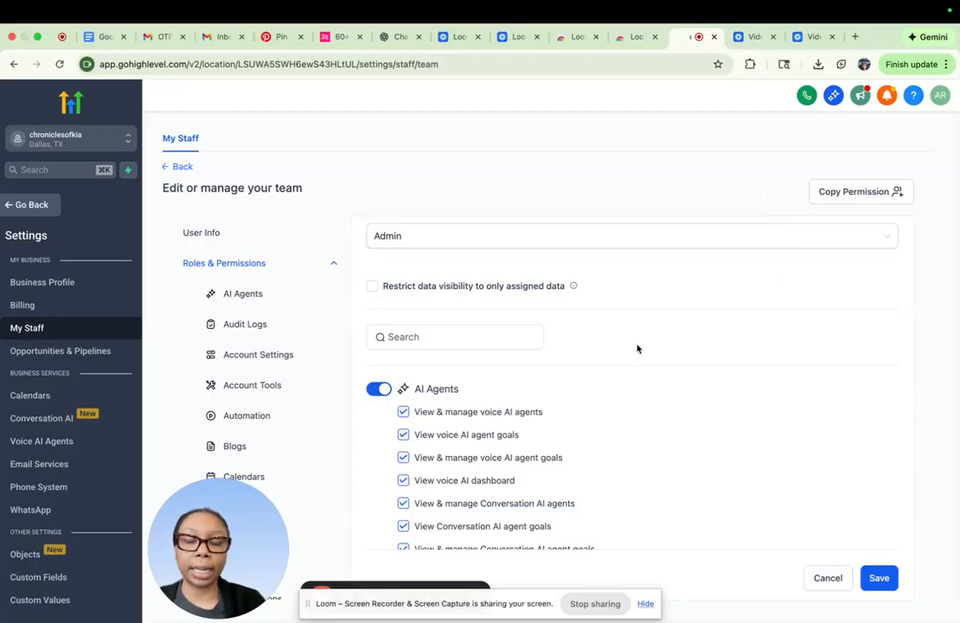
{"action": "scroll", "coordinate": [637, 349], "scroll_direction": "down", "scroll_amount": 5}
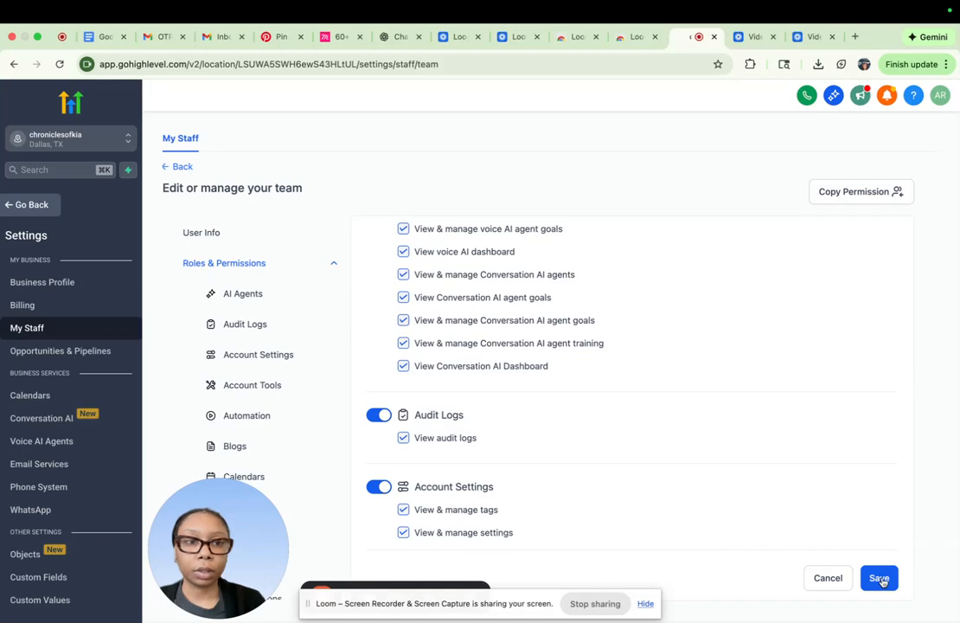
{"action": "left_click_drag", "start_coordinate": [218, 555], "coordinate": [119, 555]}
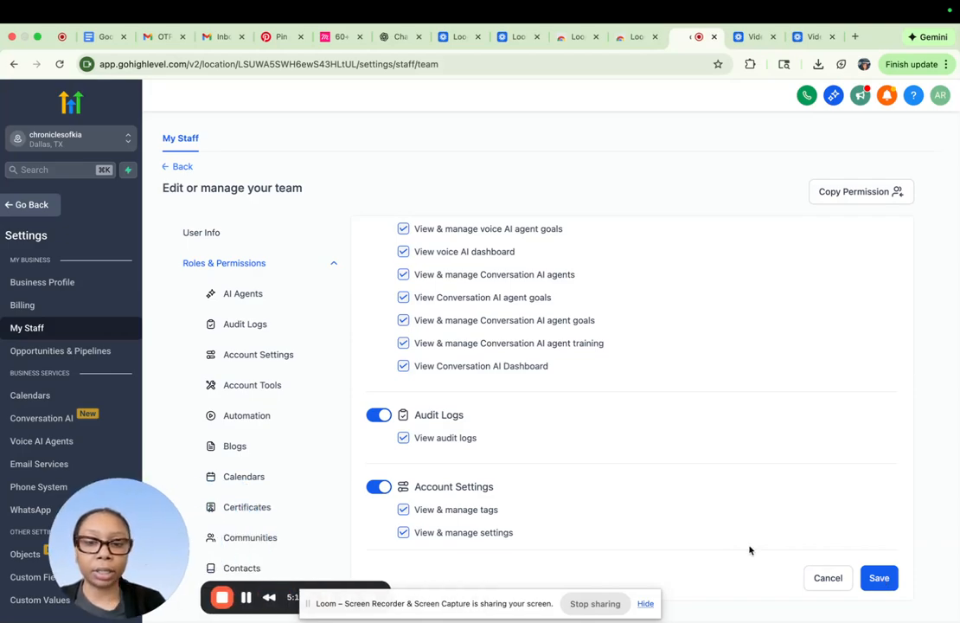
{"action": "left_click", "coordinate": [879, 578]}
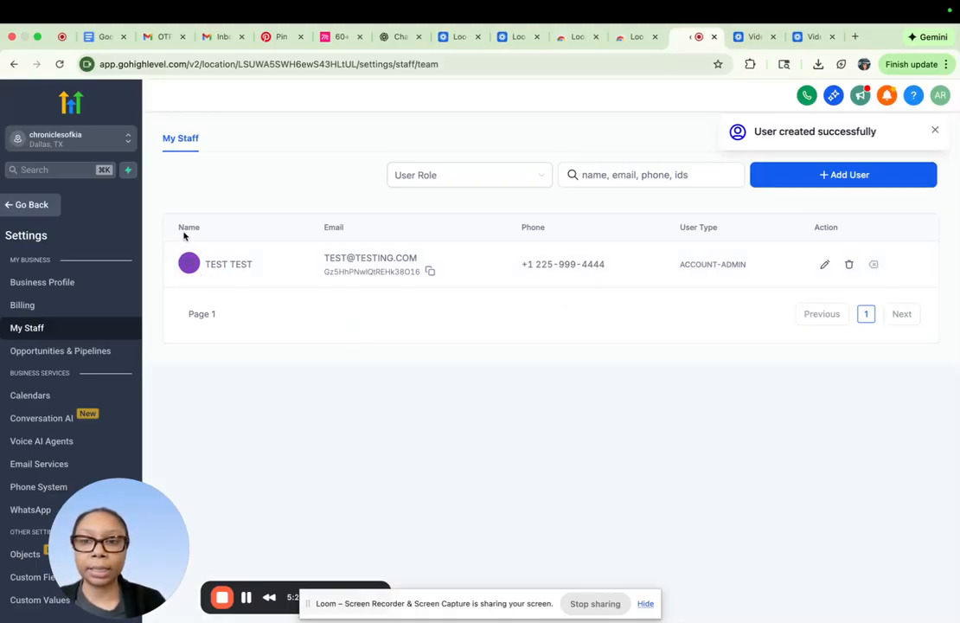
- Switch to the agency view and open the agency's Team settings
{"action": "left_click", "coordinate": [113, 141]}
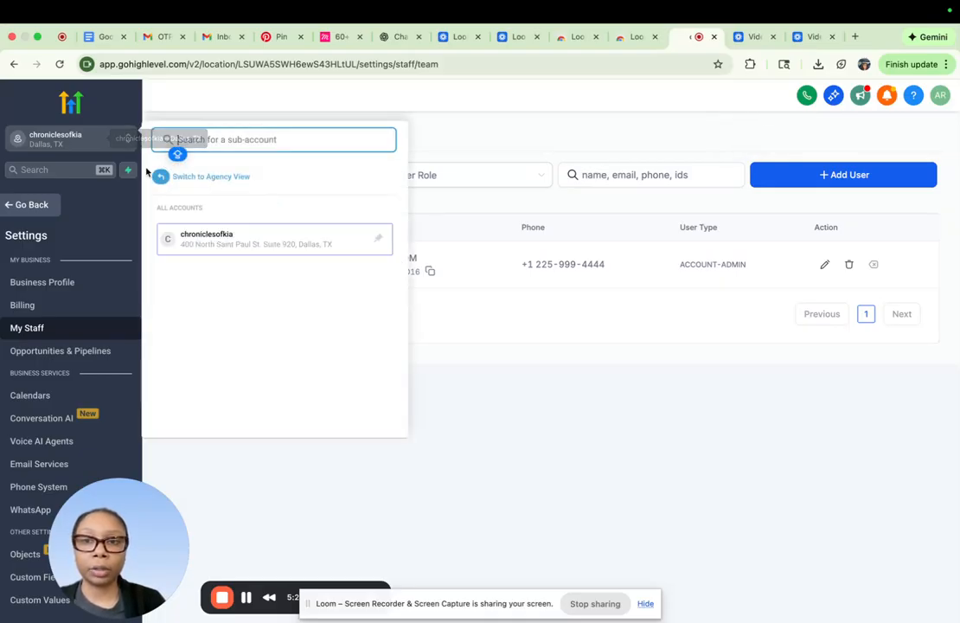
{"action": "left_click", "coordinate": [200, 182]}
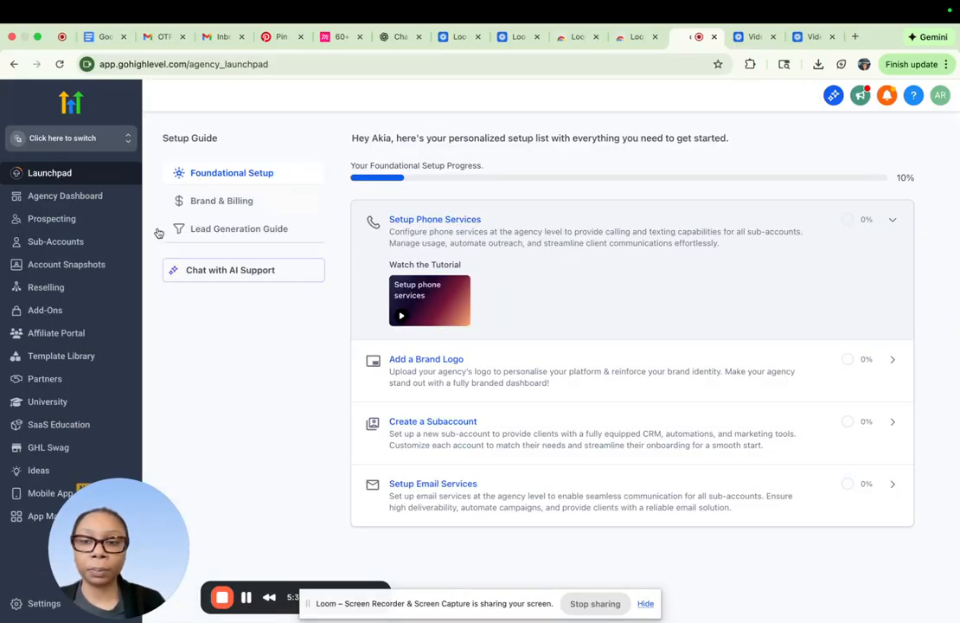
{"action": "left_click", "coordinate": [31, 605]}
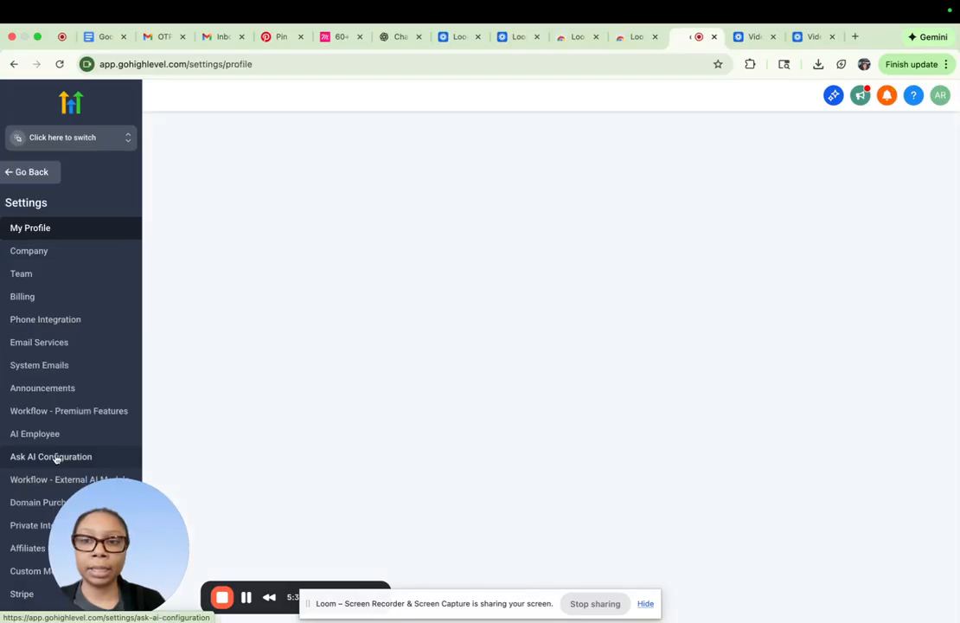
{"action": "left_click", "coordinate": [47, 274]}
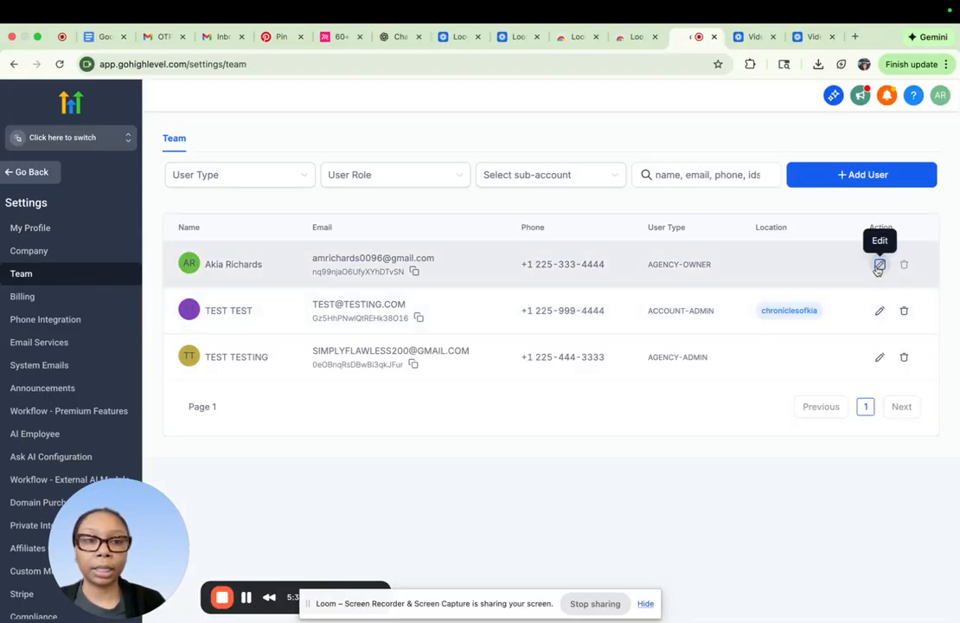
- Add the chroniclesofkia sub-account to the agency owner's roles and permissions and save the user
{"action": "left_click", "coordinate": [879, 266]}
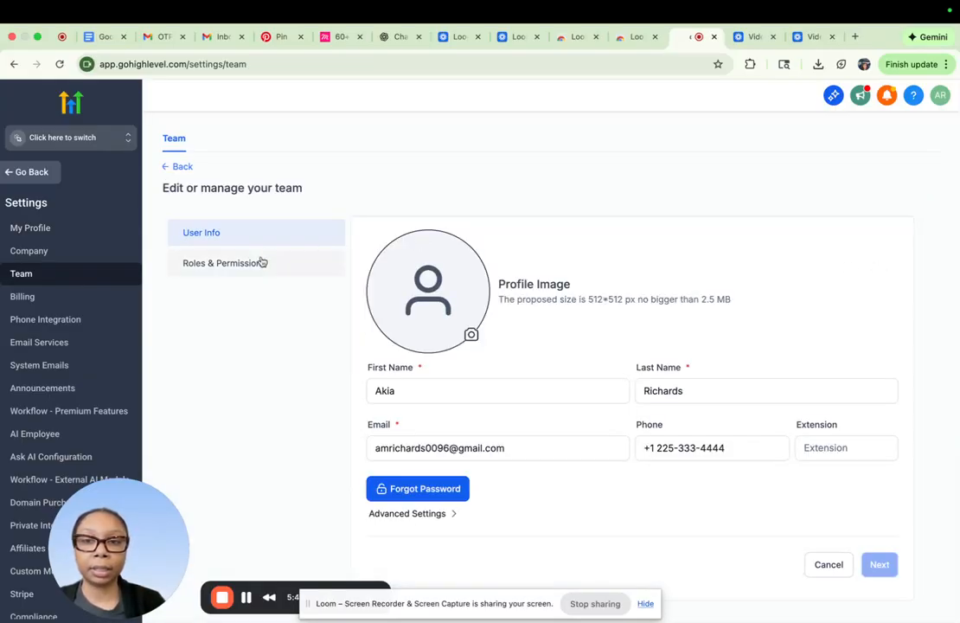
{"action": "left_click", "coordinate": [262, 265]}
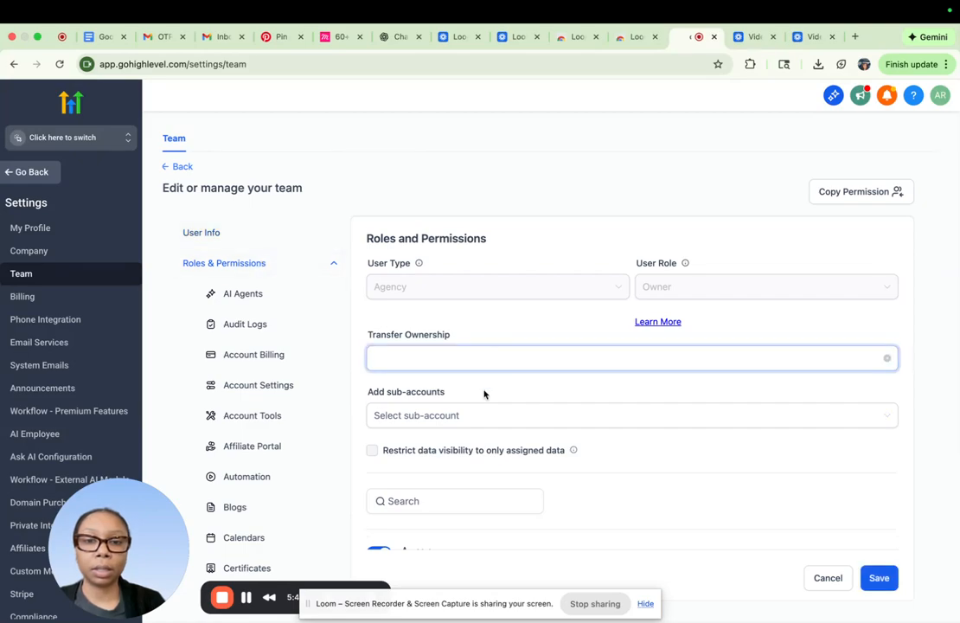
{"action": "left_click", "coordinate": [453, 418]}
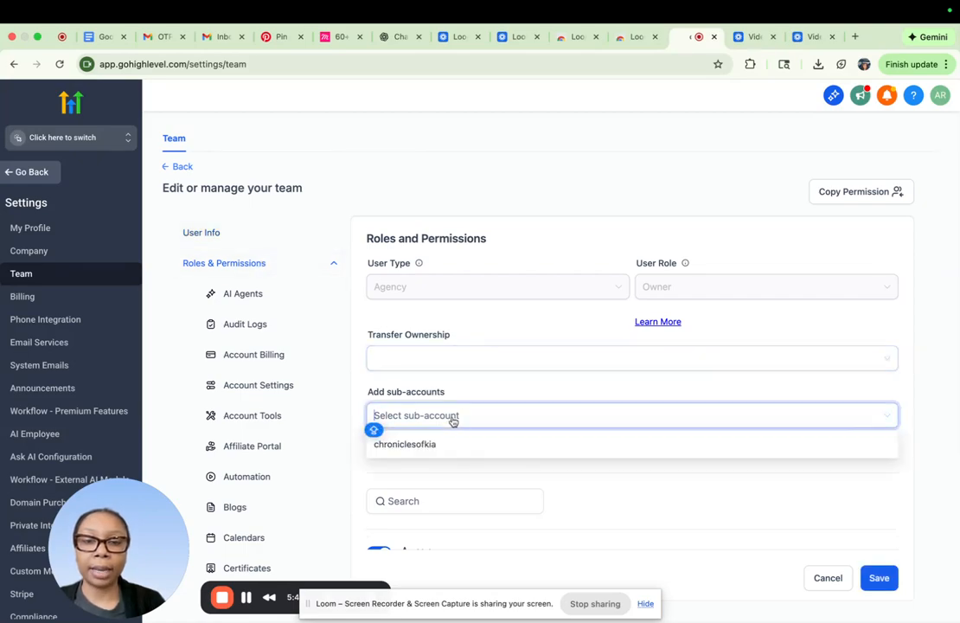
{"action": "left_click", "coordinate": [437, 445]}
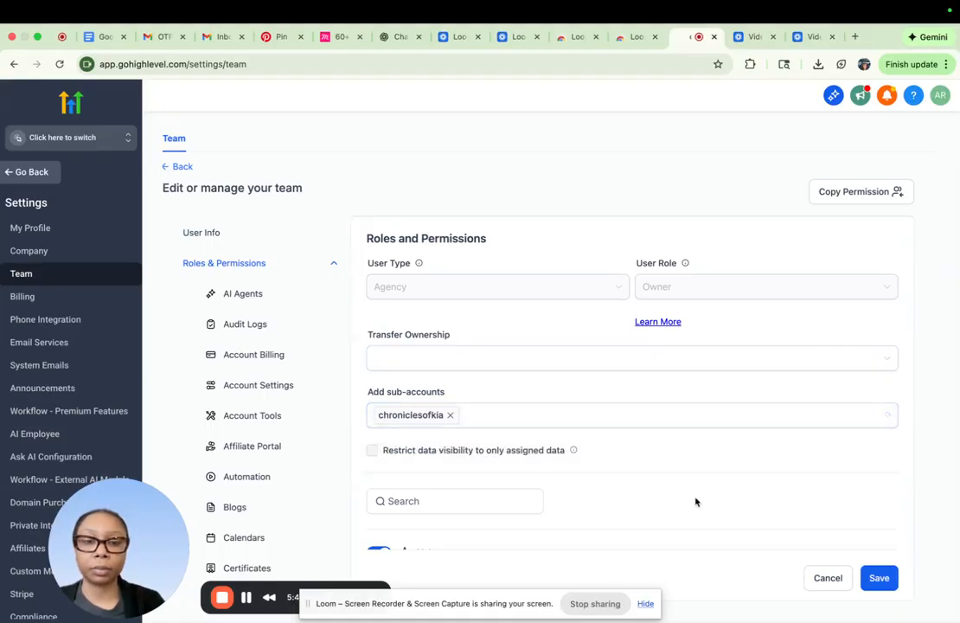
{"action": "left_click", "coordinate": [880, 578]}
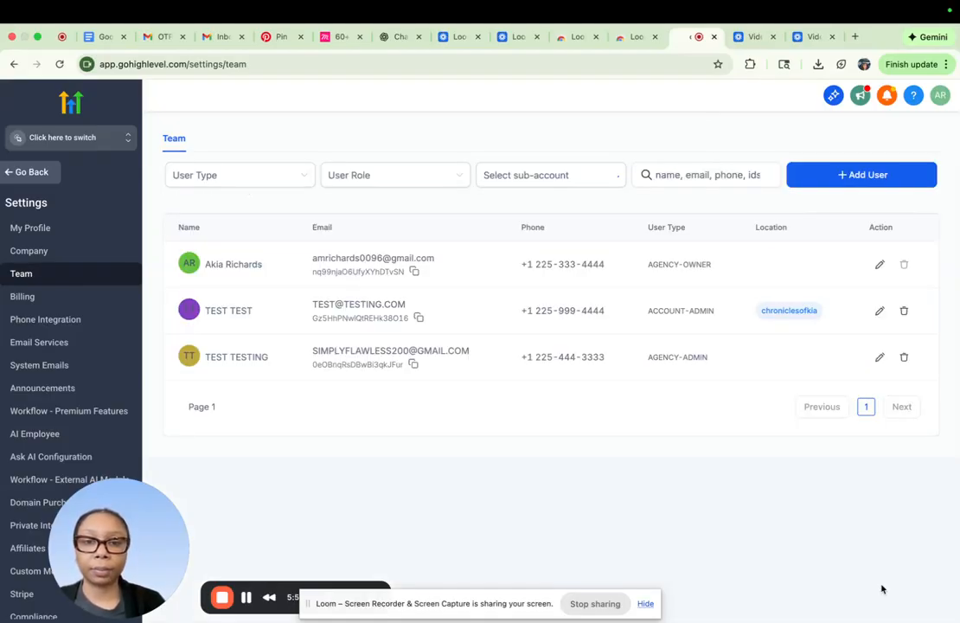
- Return to the chroniclesofkia sub-account and open its My Staff list
{"action": "left_click", "coordinate": [121, 137]}
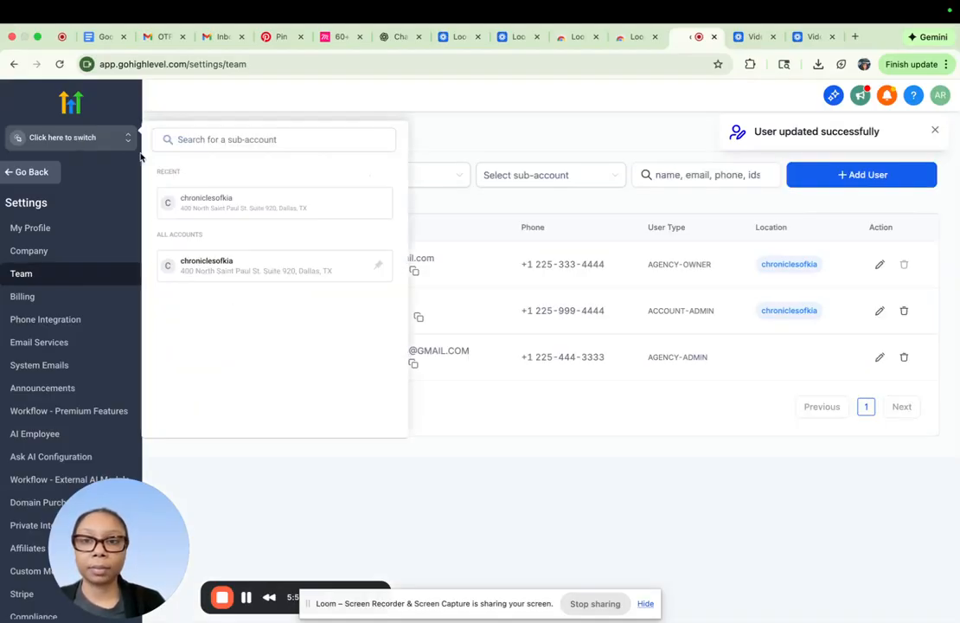
{"action": "left_click", "coordinate": [227, 212]}
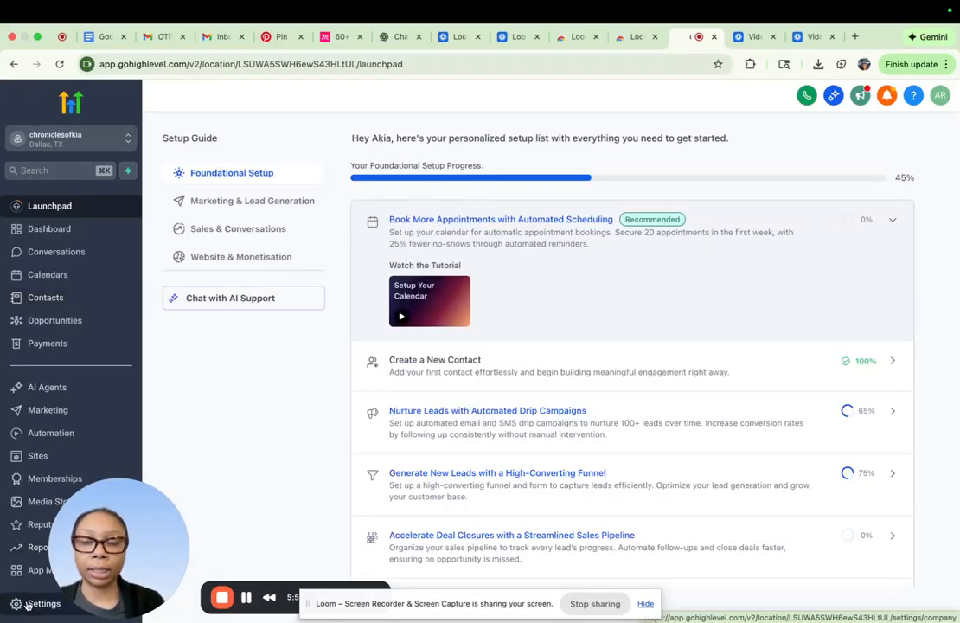
{"action": "left_click", "coordinate": [26, 603]}
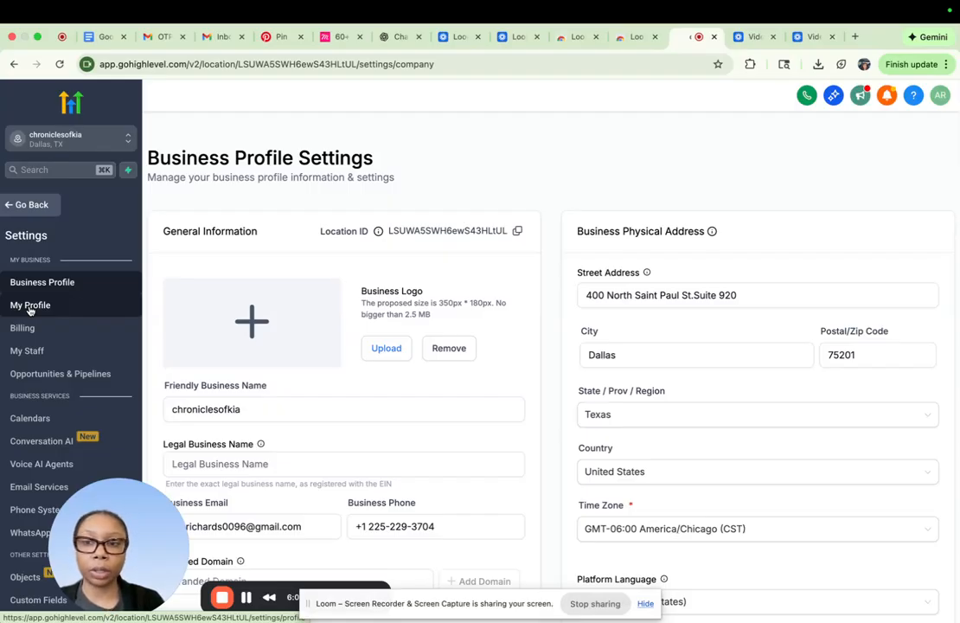
{"action": "left_click", "coordinate": [40, 352]}
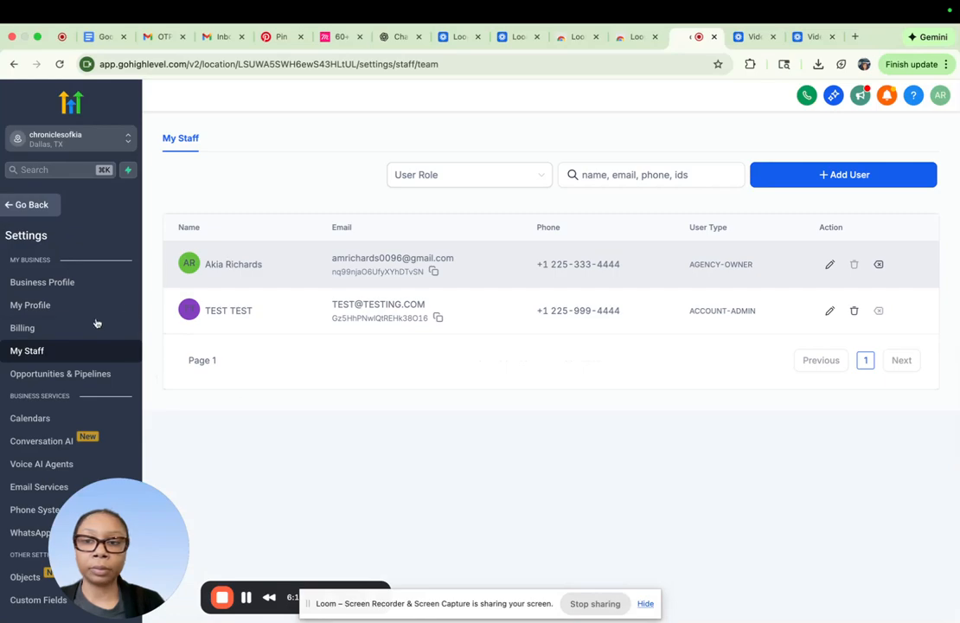
- Open the sub-account's My Profile settings and examine the personal data, email signature, security and two-way email sync options
{"action": "left_click", "coordinate": [48, 310]}
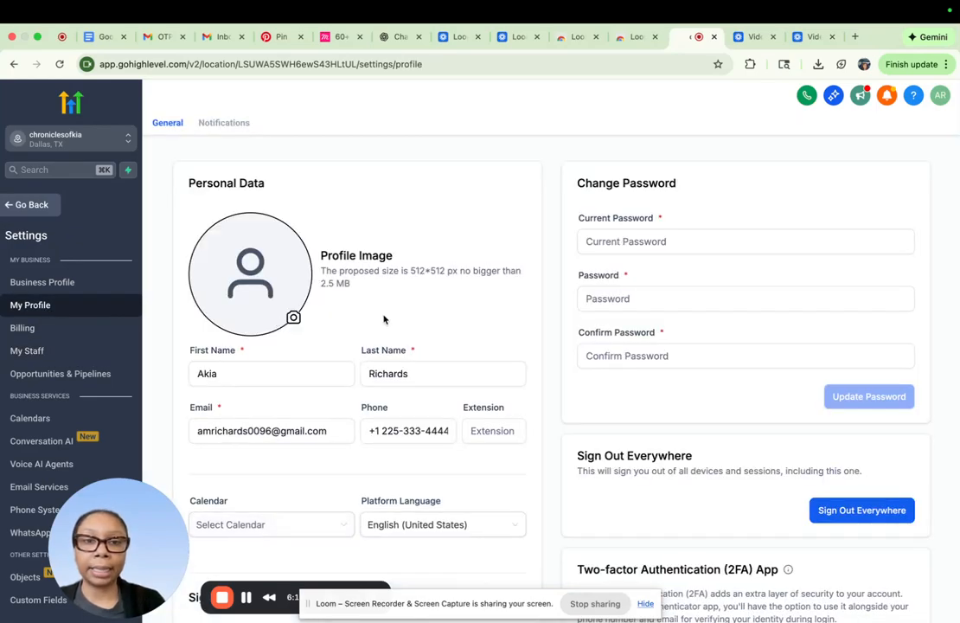
{"action": "scroll", "coordinate": [384, 319], "scroll_direction": "down", "scroll_amount": 2}
{"action": "left_click", "coordinate": [386, 317]}
{"action": "left_click", "coordinate": [584, 190]}
{"action": "left_click", "coordinate": [628, 305]}
{"action": "scroll", "coordinate": [629, 312], "scroll_direction": "down", "scroll_amount": 1}
{"action": "scroll", "coordinate": [629, 314], "scroll_direction": "down", "scroll_amount": 10}
{"action": "scroll", "coordinate": [629, 319], "scroll_direction": "down", "scroll_amount": 1}
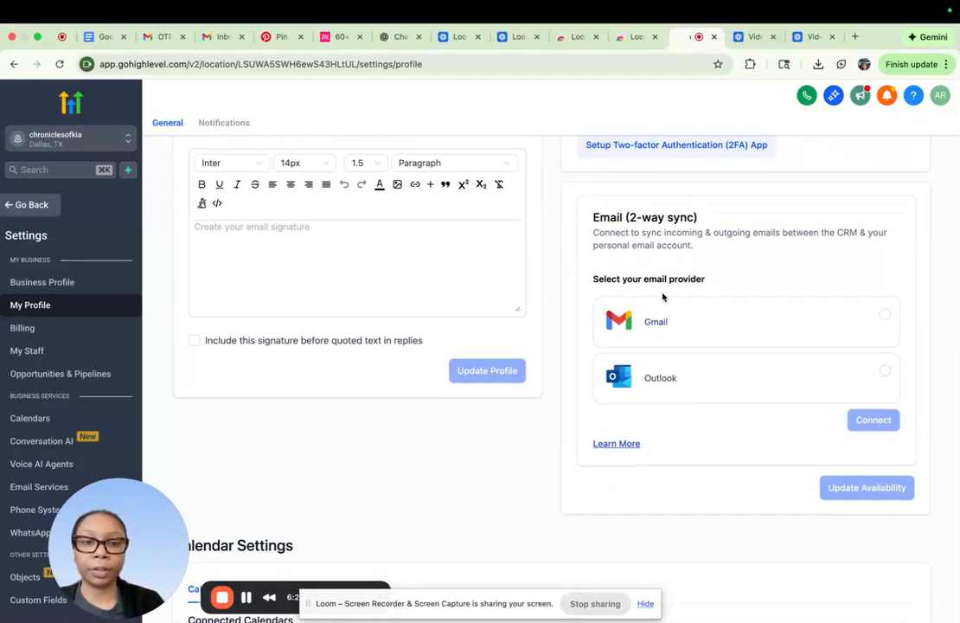
- Examine the profile's connected calendars, video conferencing, and weekly working hours in the Work Hours schedule
{"action": "scroll", "coordinate": [554, 428], "scroll_direction": "down", "scroll_amount": 9}
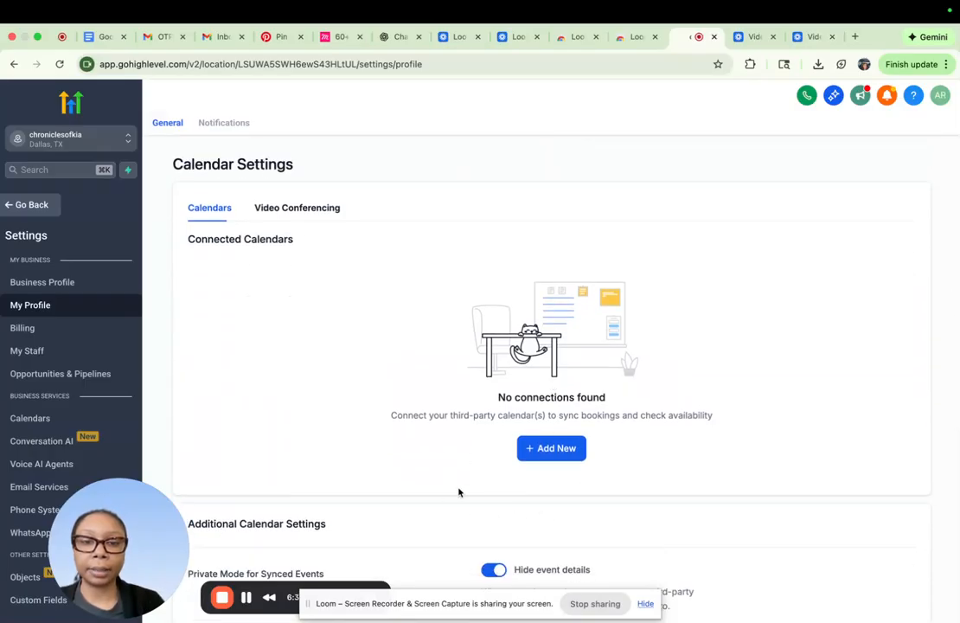
{"action": "left_click", "coordinate": [289, 210]}
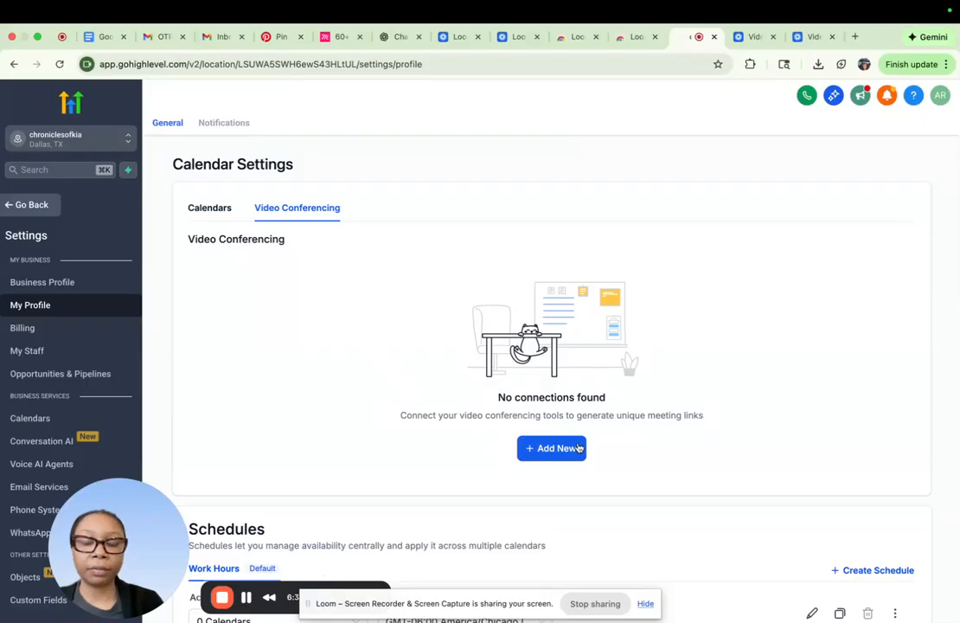
{"action": "scroll", "coordinate": [578, 447], "scroll_direction": "down", "scroll_amount": 8}
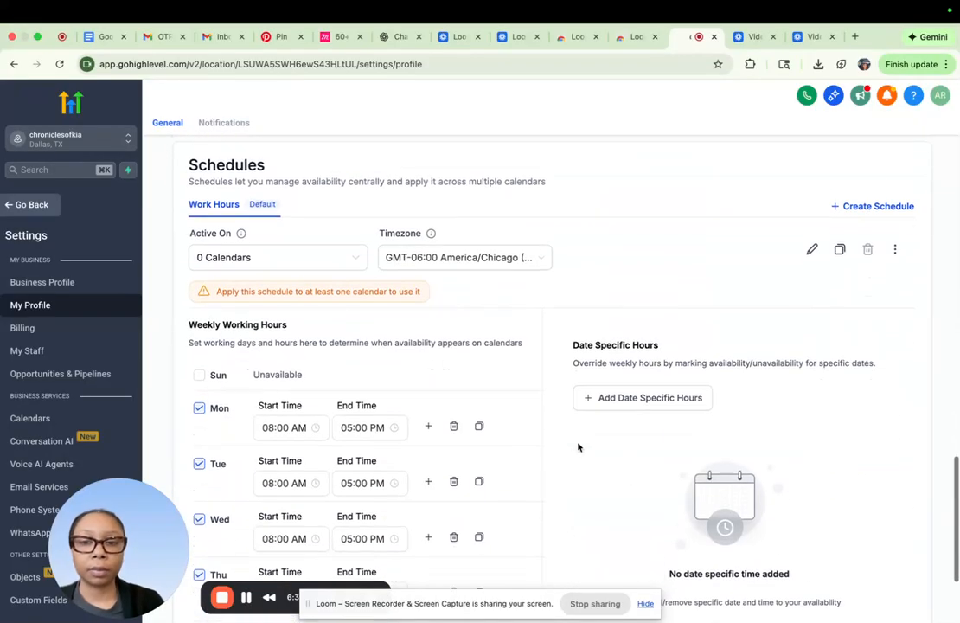
{"action": "scroll", "coordinate": [578, 447], "scroll_direction": "down", "scroll_amount": 2}
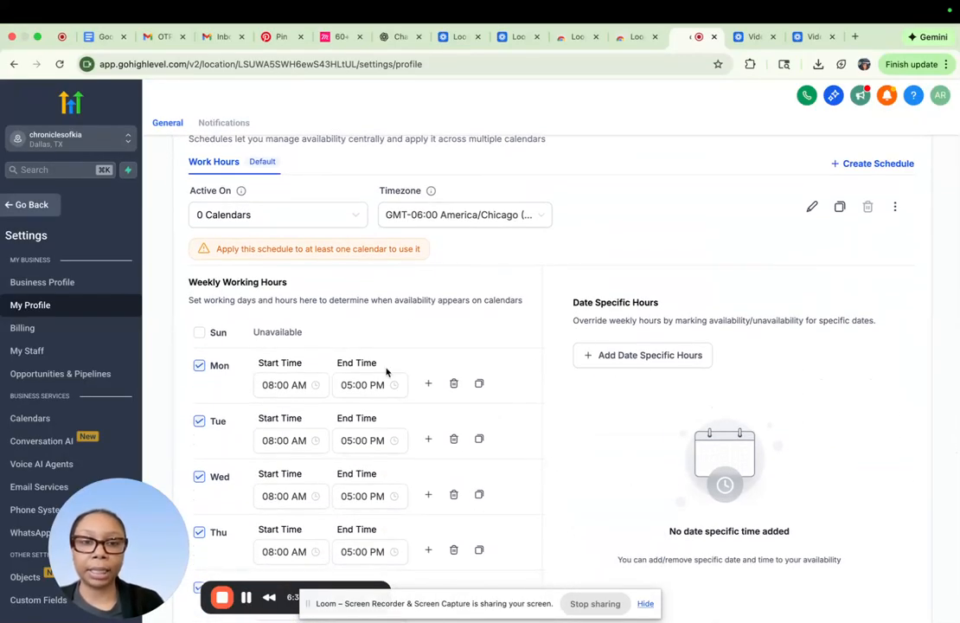
{"action": "scroll", "coordinate": [386, 371], "scroll_direction": "down", "scroll_amount": 3}
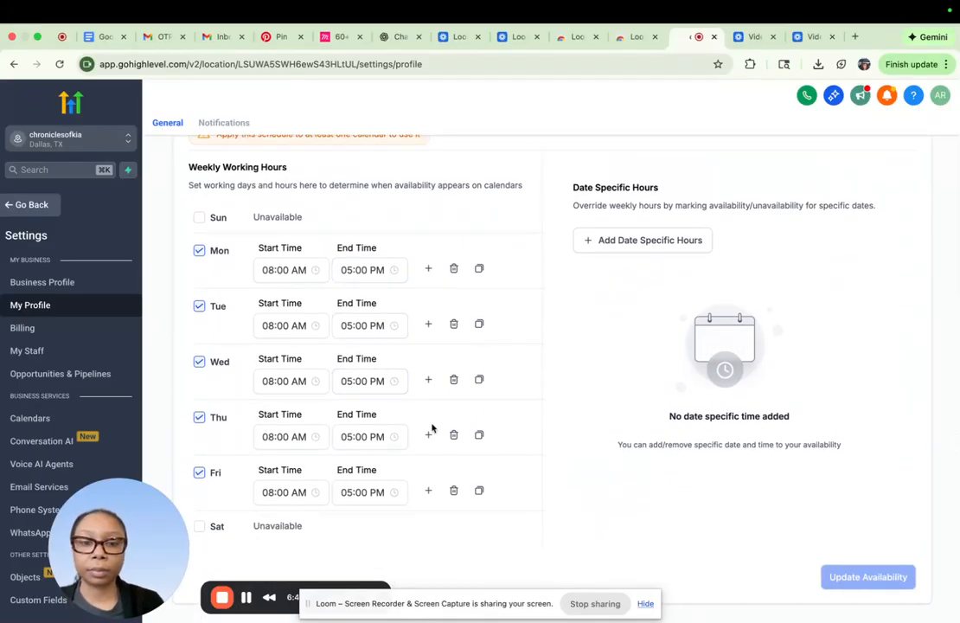